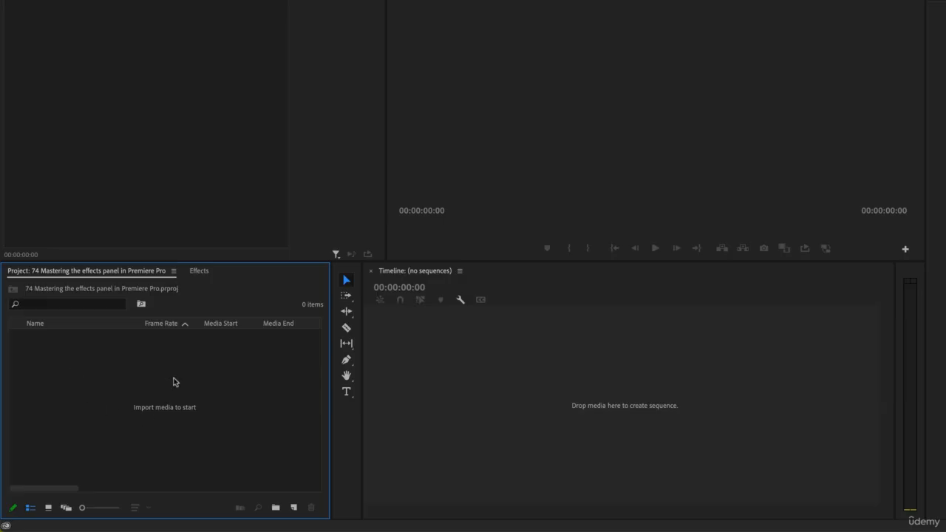
Step: Import Duotone - Cottonbro.mp4 from the Effects folder of Exercise Files and create a sequence from it, fitted to the timeline view
{"action": "double_click", "coordinate": [174, 381]}
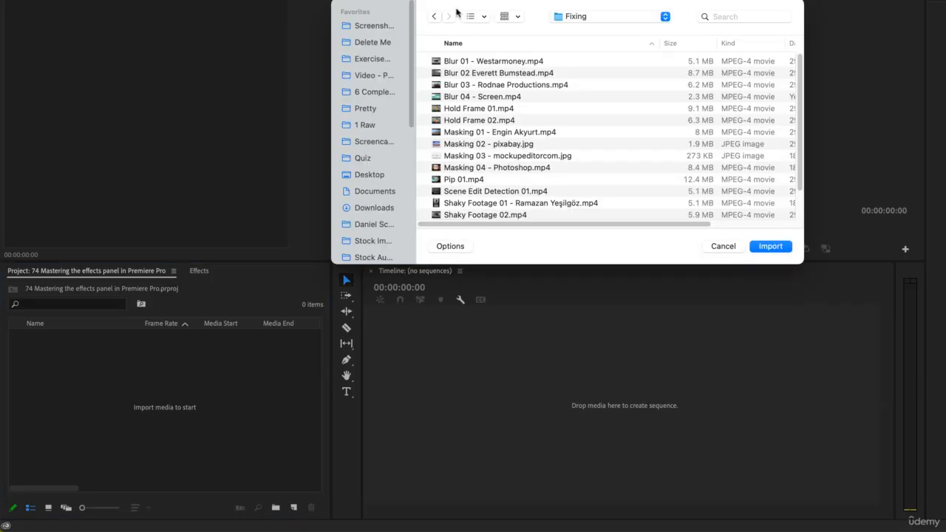
{"action": "left_click", "coordinate": [564, 18]}
{"action": "left_click", "coordinate": [562, 33]}
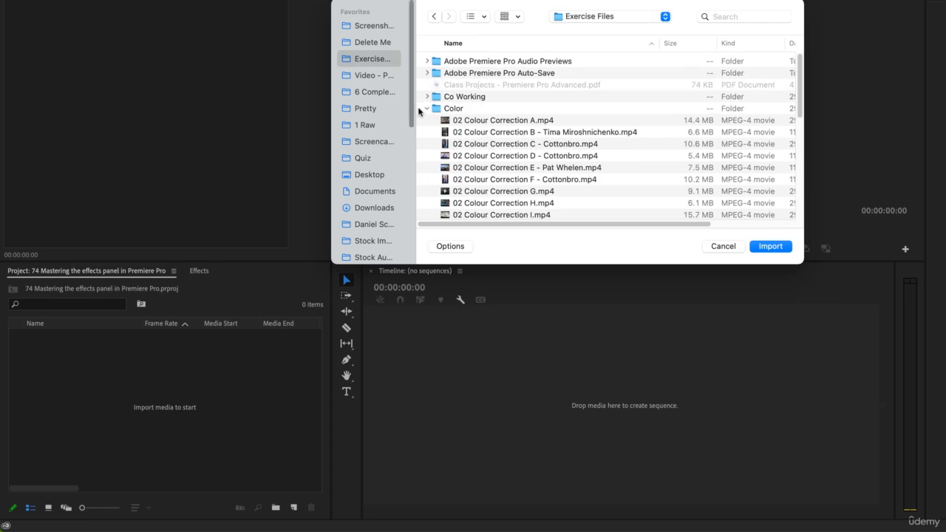
{"action": "left_click", "coordinate": [422, 111]}
{"action": "left_click", "coordinate": [426, 109]}
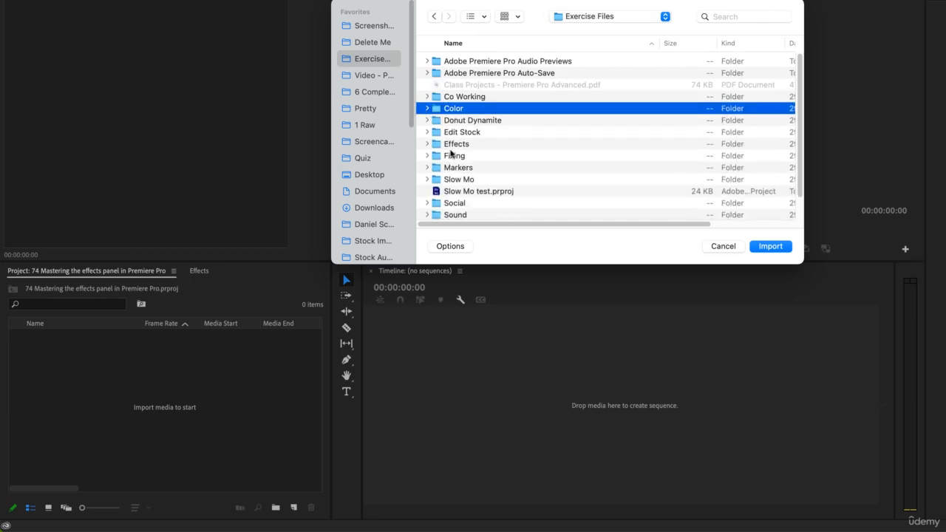
{"action": "double_click", "coordinate": [453, 145]}
{"action": "left_click", "coordinate": [481, 62]}
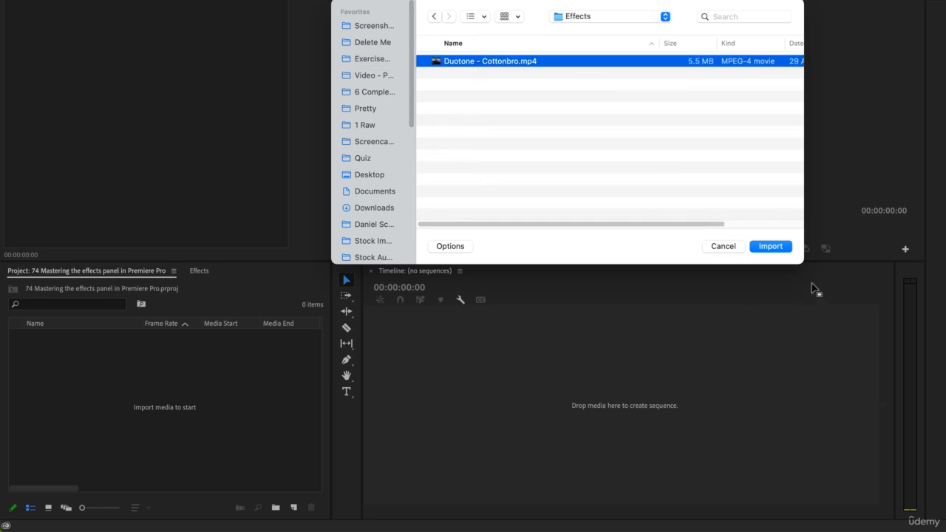
{"action": "left_click", "coordinate": [785, 249]}
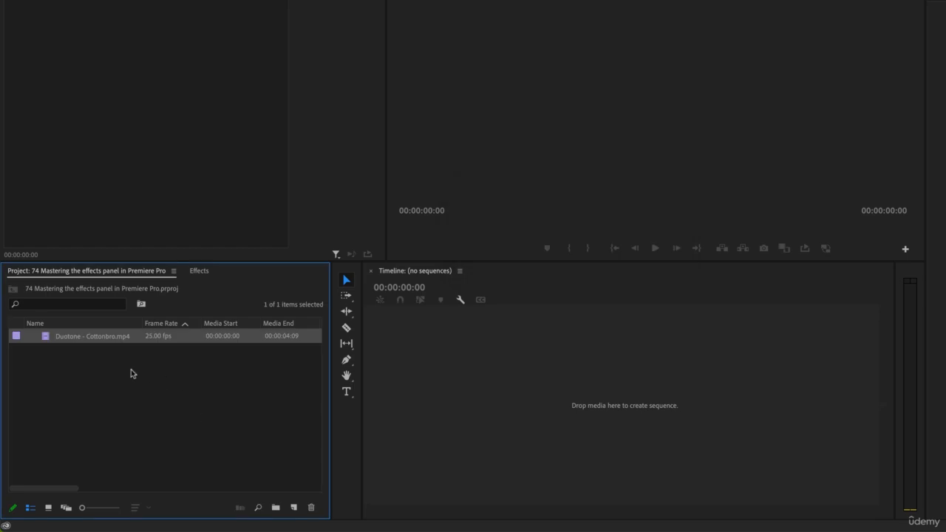
{"action": "left_click_drag", "start_coordinate": [92, 337], "coordinate": [295, 506]}
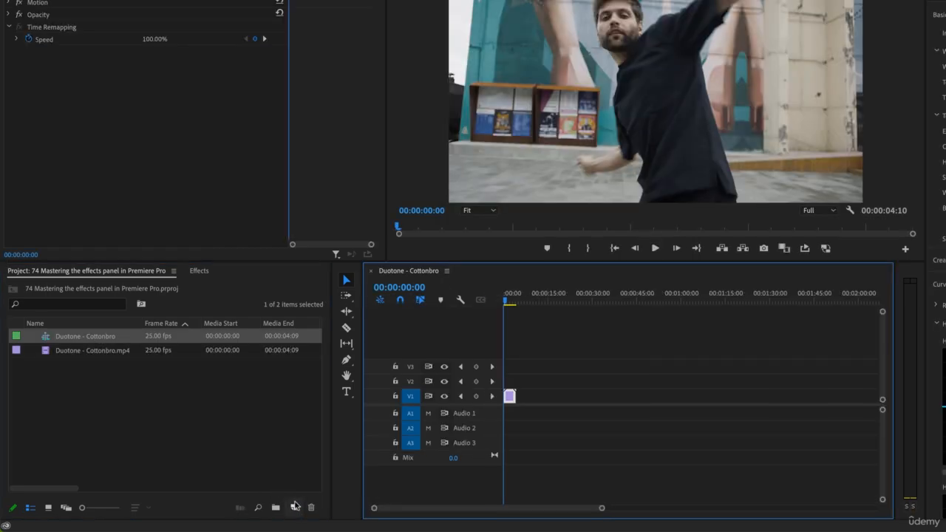
{"action": "key", "text": "backslash"}
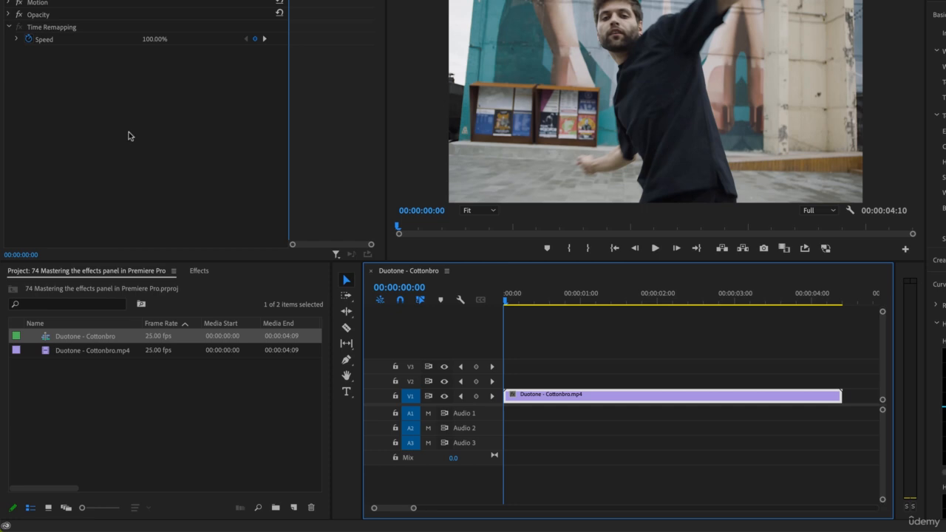
Step: Try the Gaussian Blur effect on the timeline clip with Blurriness at 150, and remove the effect again
{"action": "left_click", "coordinate": [201, 277]}
{"action": "left_click", "coordinate": [76, 287]}
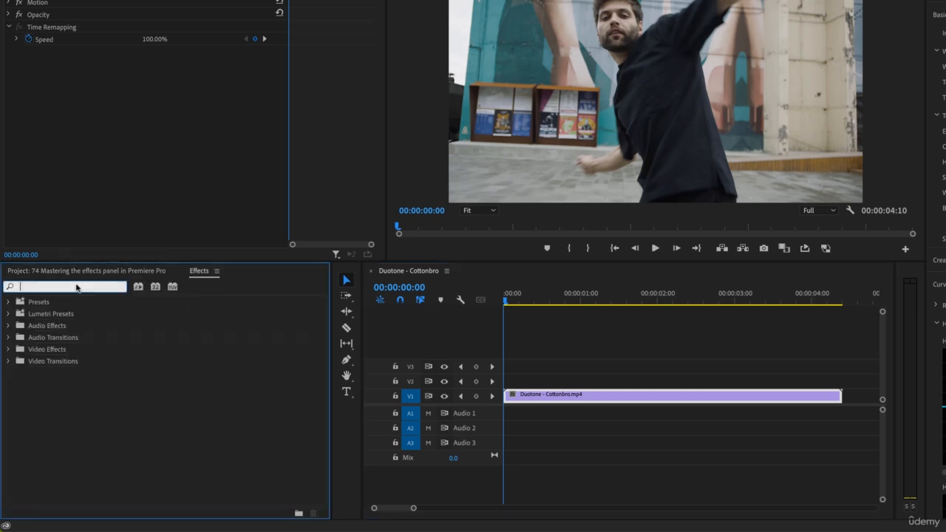
{"action": "type", "text": "blur"}
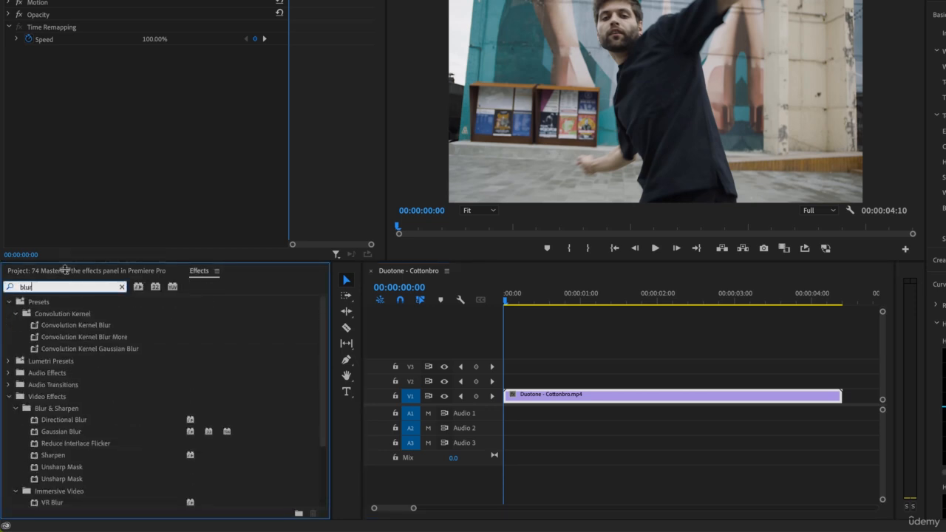
{"action": "left_click_drag", "start_coordinate": [37, 431], "coordinate": [592, 396]}
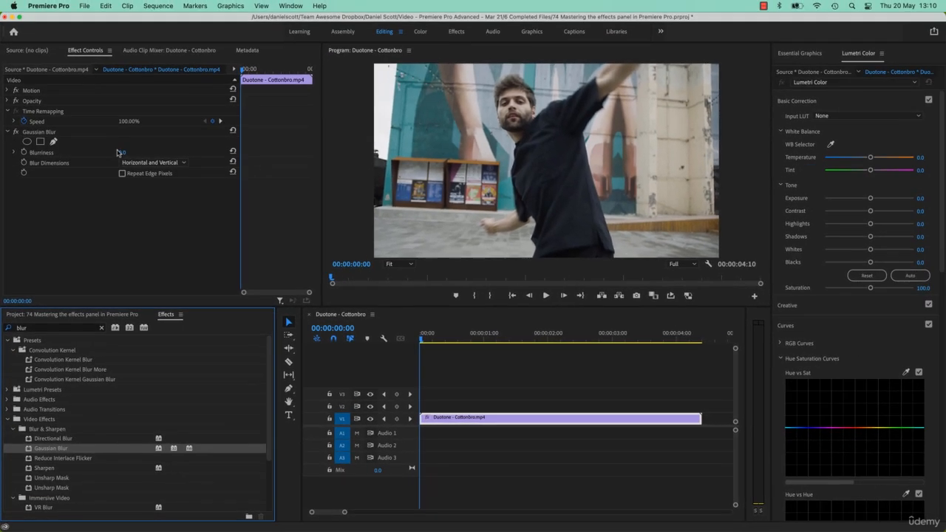
{"action": "left_click_drag", "start_coordinate": [122, 153], "coordinate": [131, 153]}
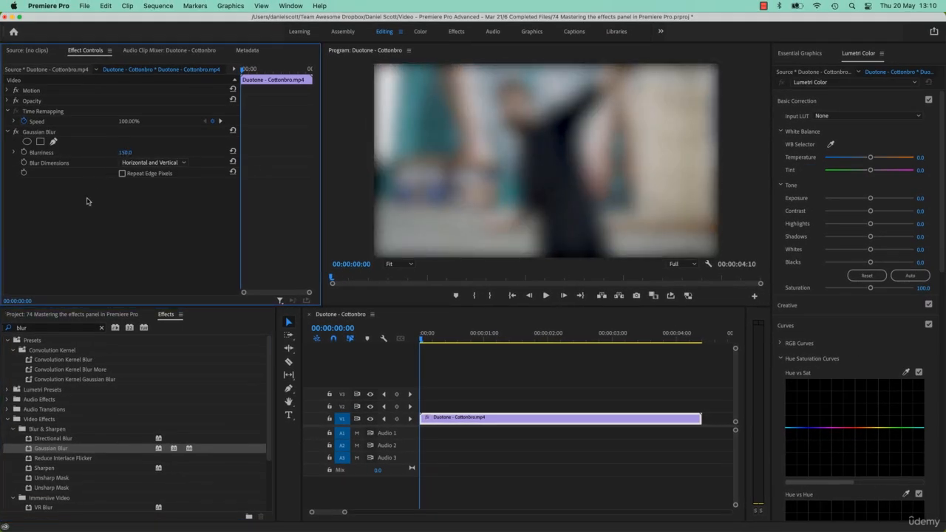
{"action": "key", "text": "super+z"}
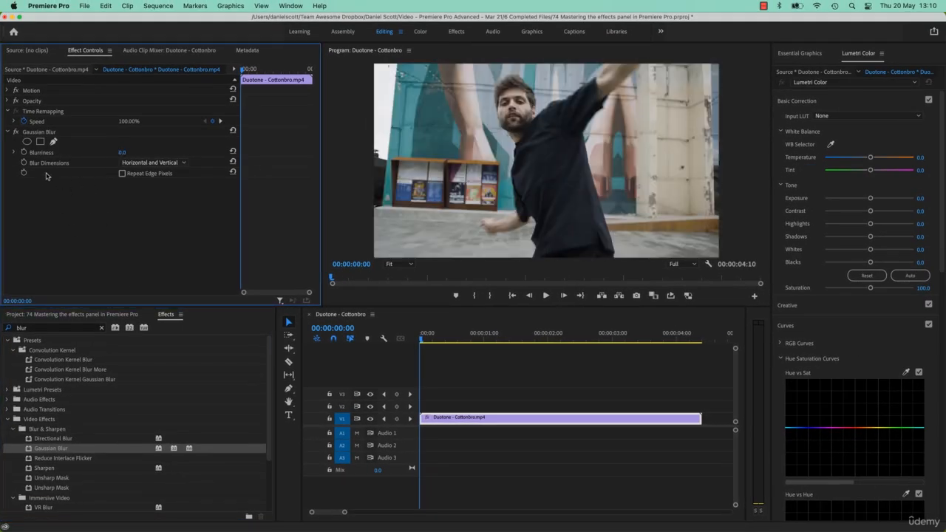
{"action": "key", "text": "Delete"}
Step: Find the Horizontal Flip effect, try it on the timeline clip, and undo it
{"action": "left_click", "coordinate": [58, 329]}
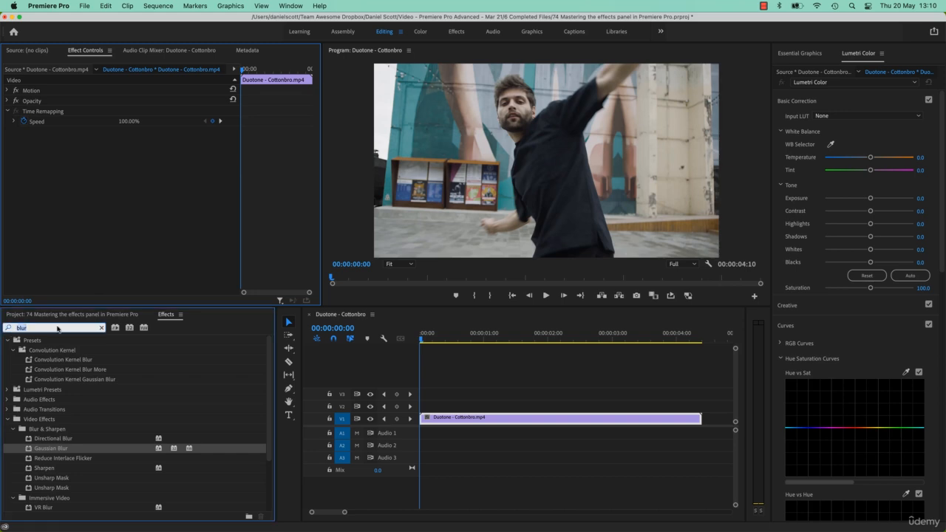
{"action": "type", "text": "flip"}
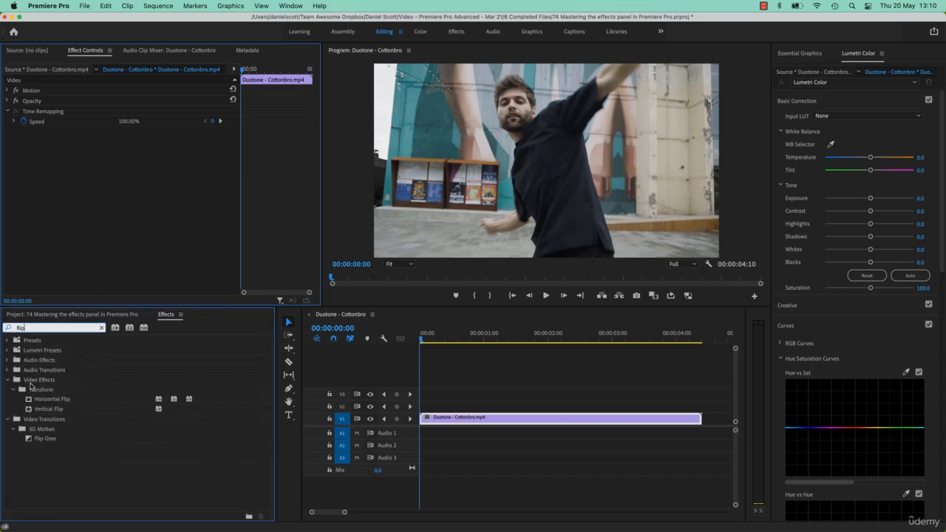
{"action": "left_click_drag", "start_coordinate": [46, 399], "coordinate": [517, 418]}
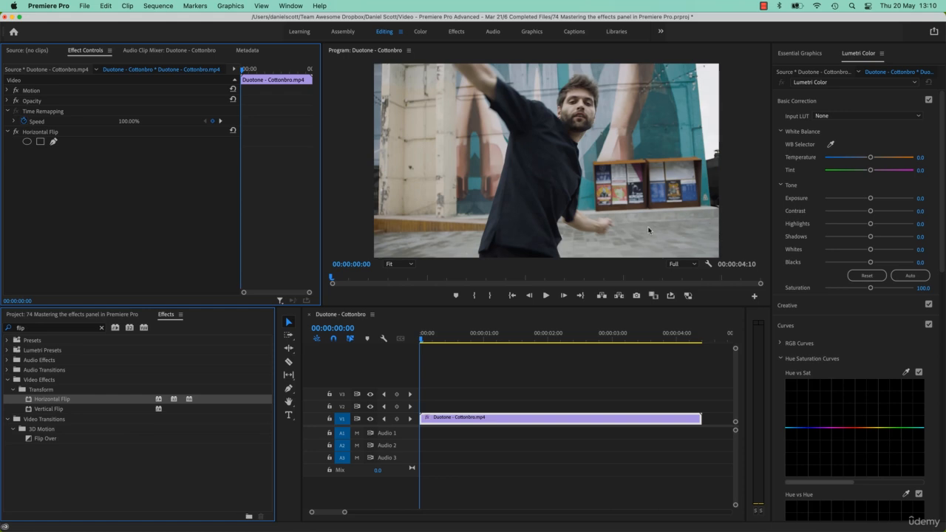
{"action": "key", "text": "super+z"}
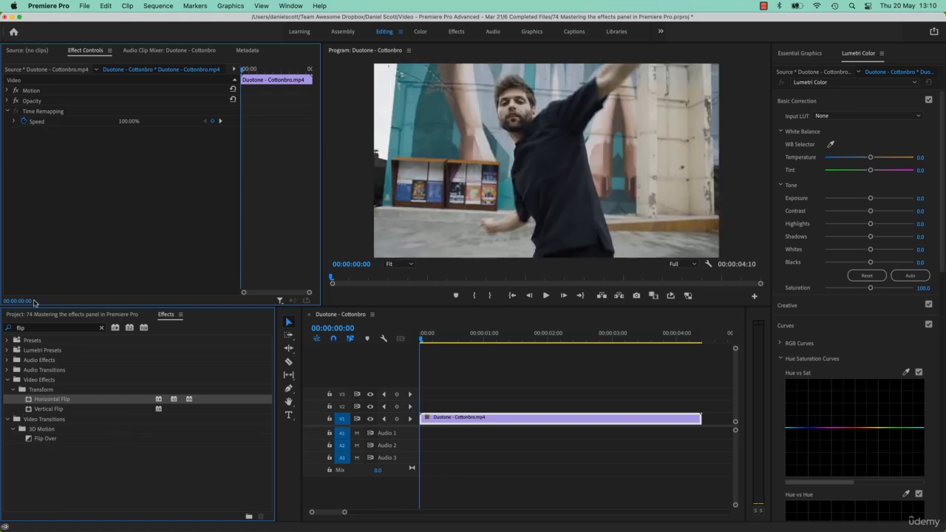
Step: Find the Warp Stabilizer effect, try it on the timeline clip, undo it, and clear the effects search
{"action": "double_click", "coordinate": [39, 329]}
{"action": "type", "text": "stab"}
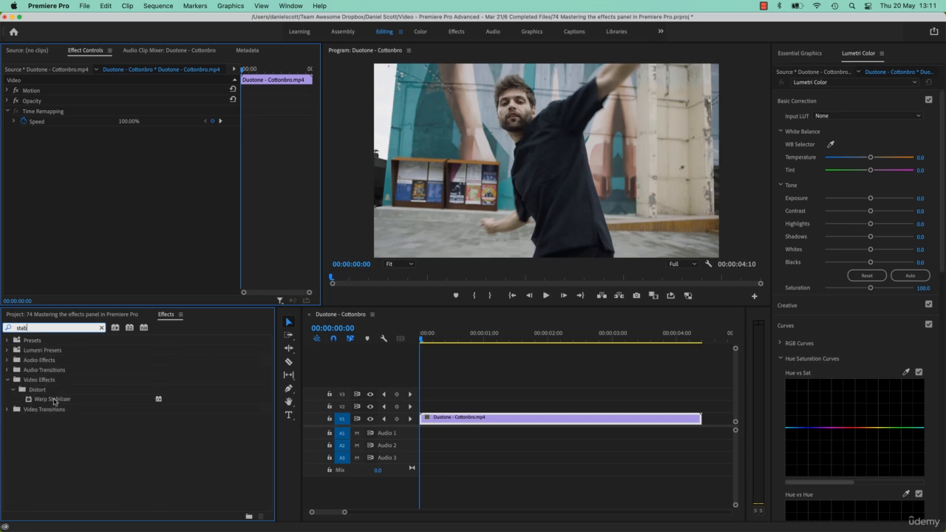
{"action": "left_click_drag", "start_coordinate": [52, 399], "coordinate": [498, 419]}
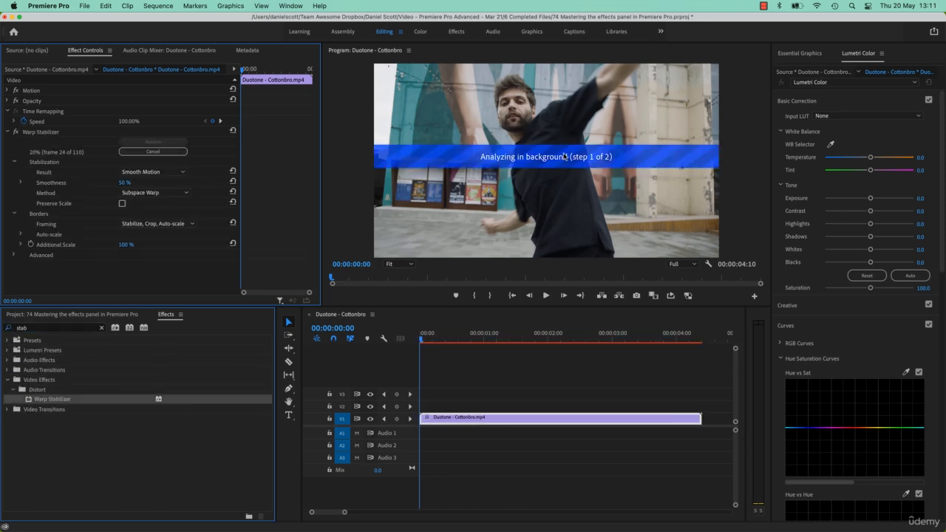
{"action": "key", "text": "super+z"}
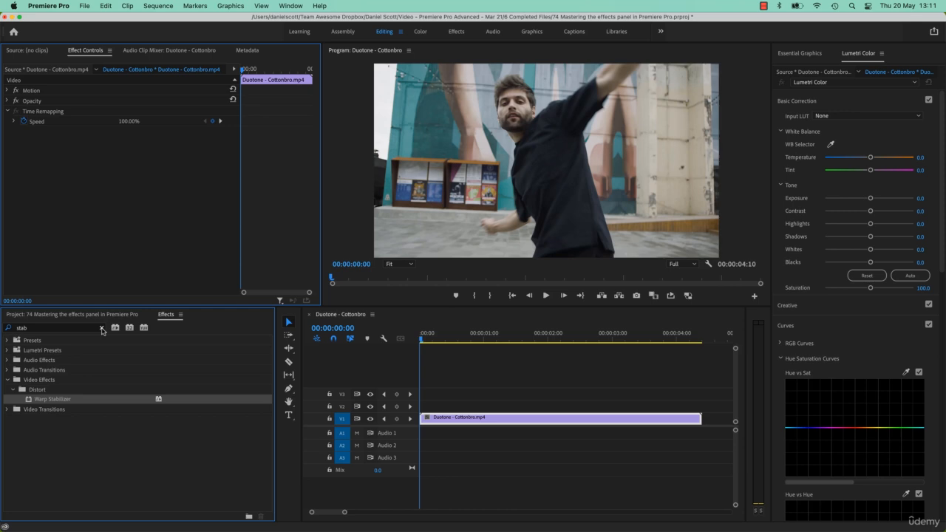
{"action": "left_click", "coordinate": [101, 329]}
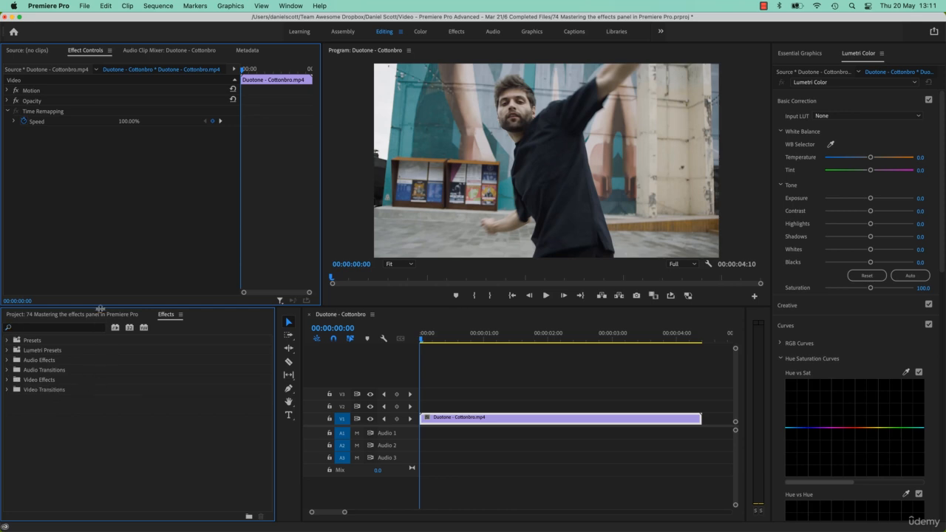
{"action": "left_click", "coordinate": [103, 316]}
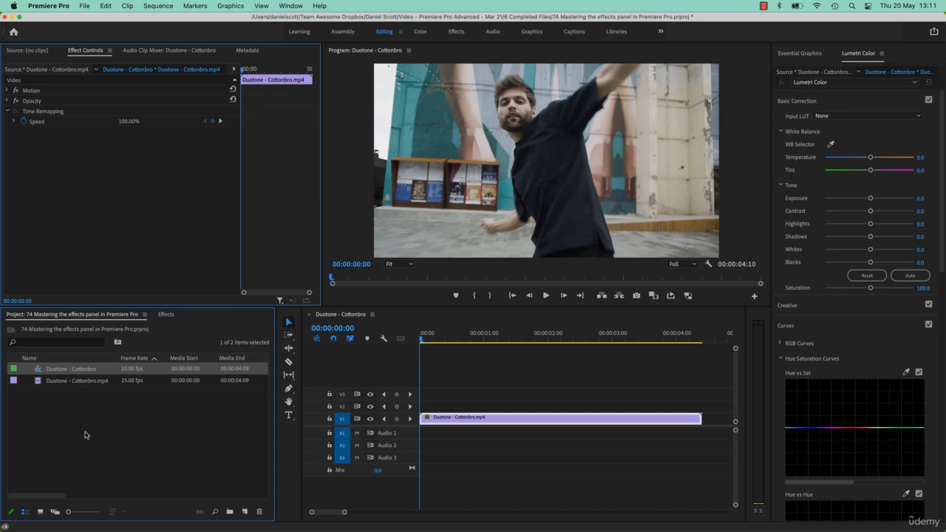
{"action": "left_click", "coordinate": [55, 342]}
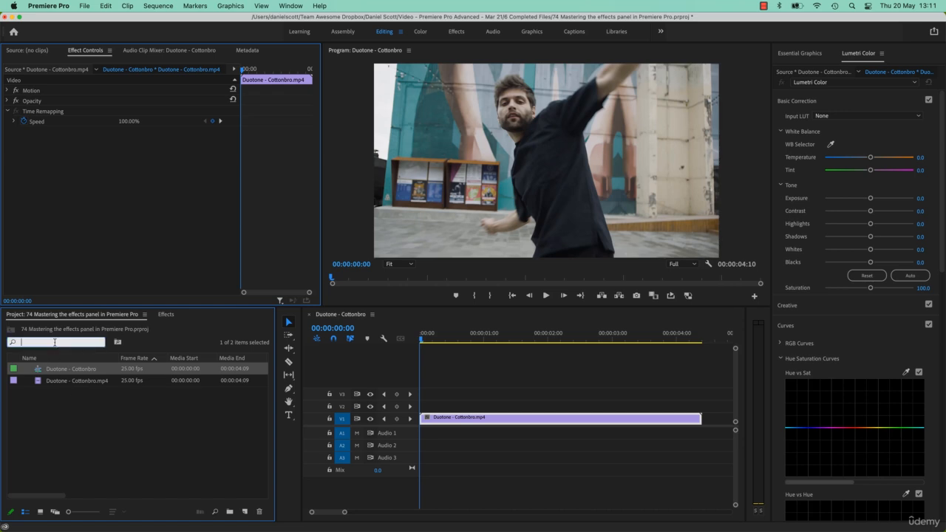
{"action": "left_click", "coordinate": [166, 315]}
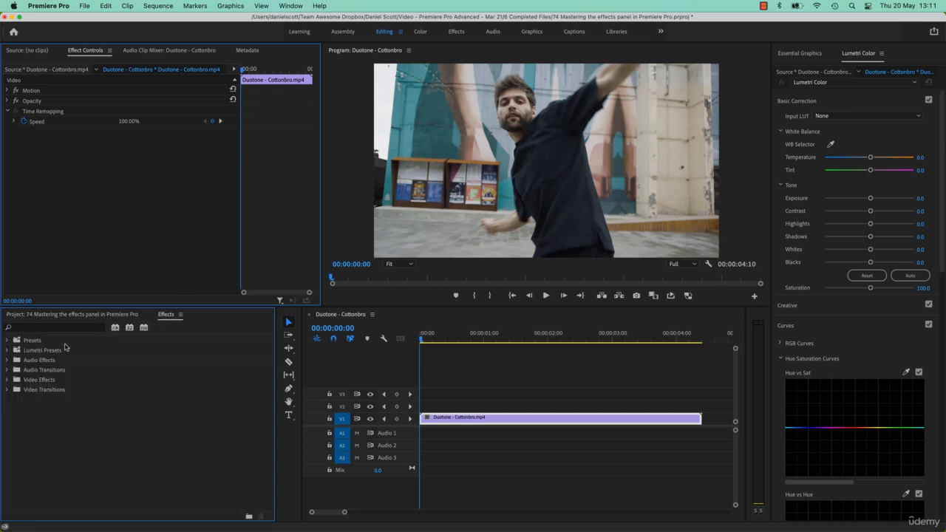
Step: Search the effects for tint and apply the Tint video effect to the Duotone - Cottonbro.mp4 clip in the timeline
{"action": "left_click", "coordinate": [59, 327]}
{"action": "type", "text": "tint"}
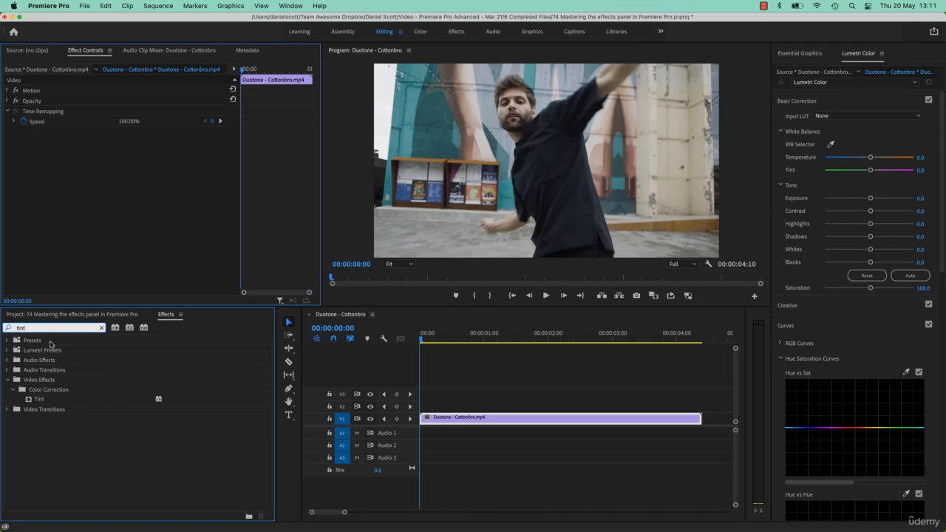
{"action": "left_click_drag", "start_coordinate": [40, 399], "coordinate": [437, 430]}
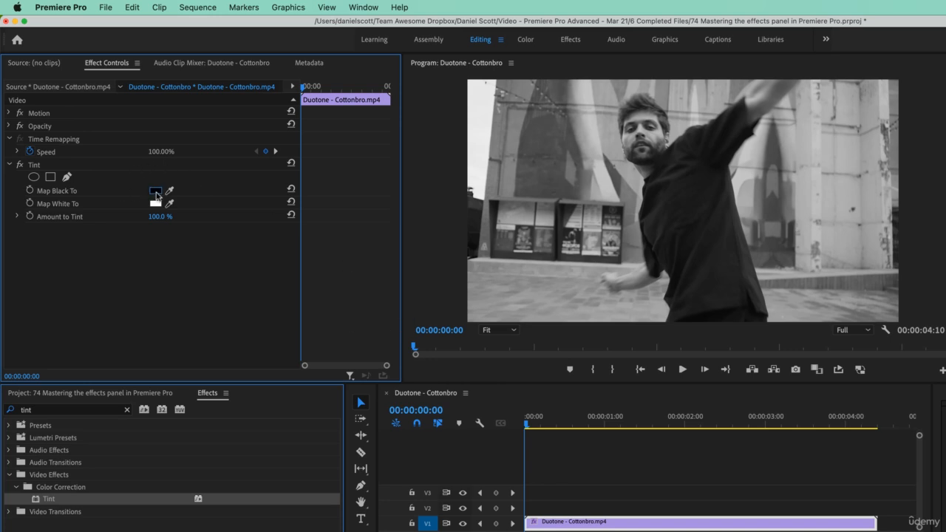
Step: Set the Tint effect's Map Black To colour to dark blue 0D2E43
{"action": "left_click", "coordinate": [155, 192]}
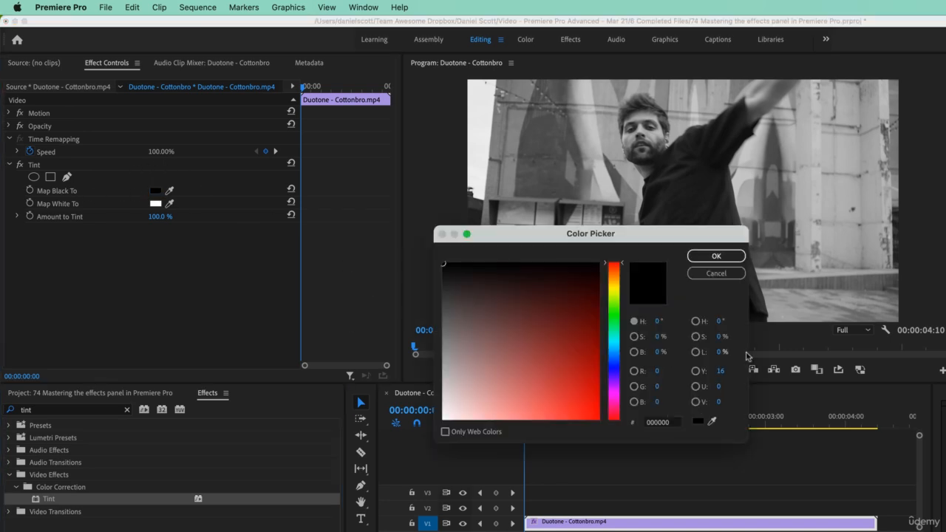
{"action": "left_click_drag", "start_coordinate": [614, 362], "coordinate": [614, 352]}
{"action": "left_click", "coordinate": [569, 304]}
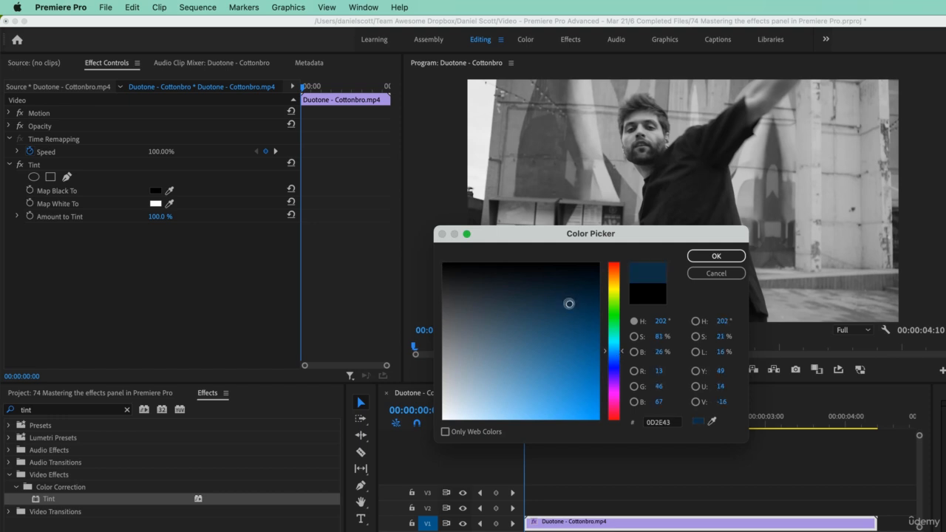
{"action": "left_click", "coordinate": [717, 256]}
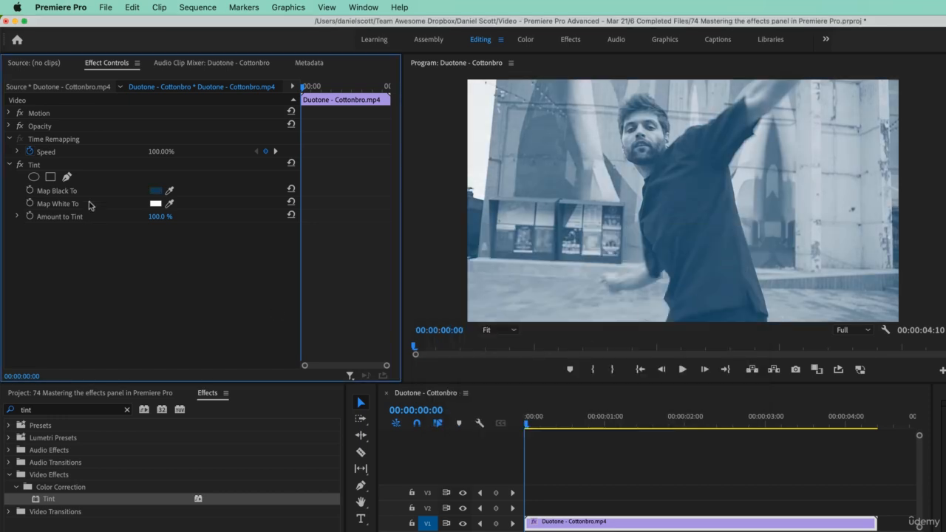
Step: Set the Tint effect's Map White To colour to teal green 16C98E
{"action": "left_click", "coordinate": [155, 203]}
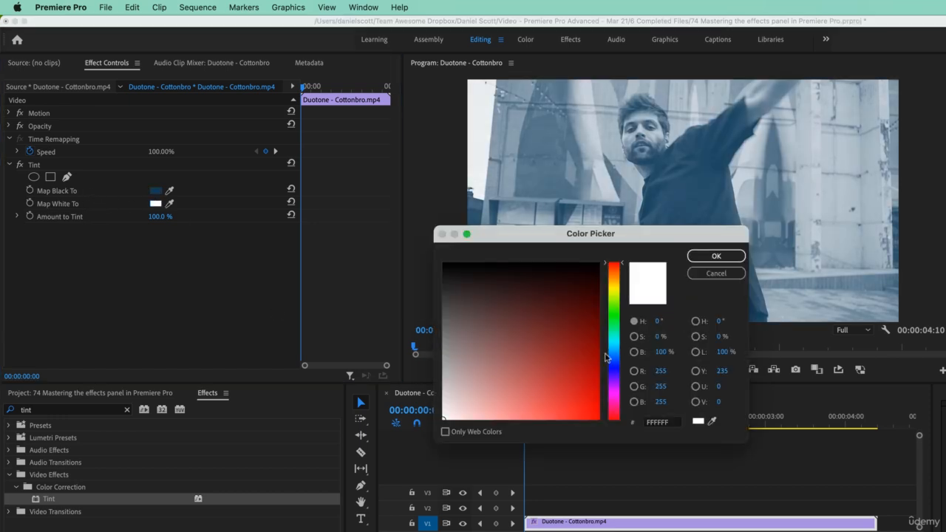
{"action": "left_click", "coordinate": [616, 334]}
{"action": "left_click", "coordinate": [585, 336]}
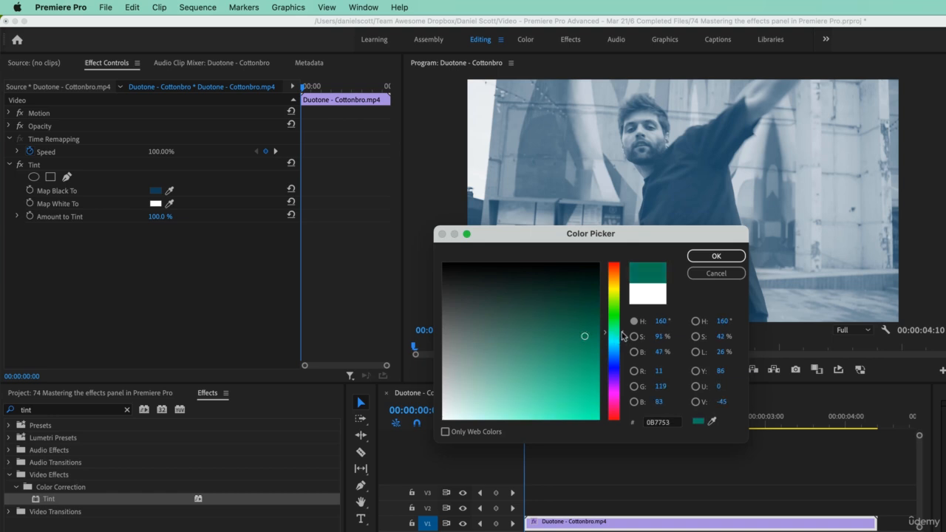
{"action": "left_click_drag", "start_coordinate": [584, 360], "coordinate": [581, 386]}
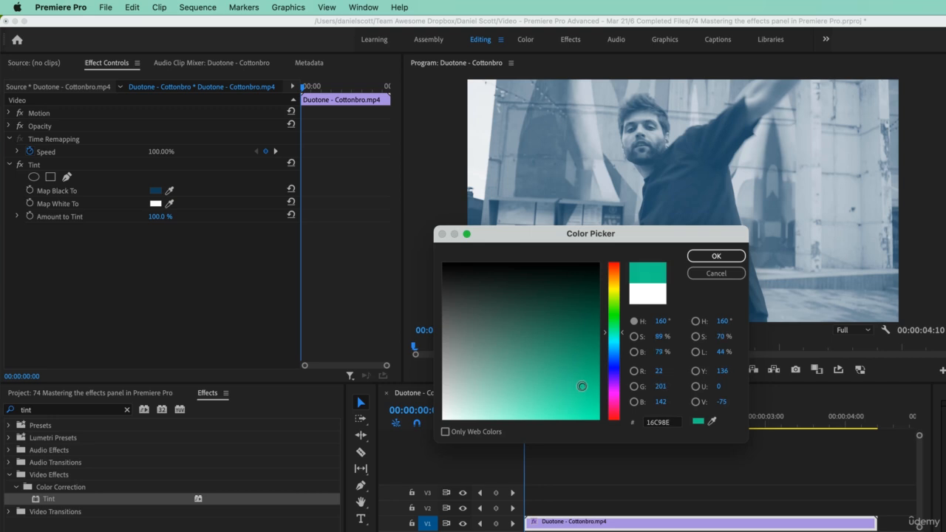
{"action": "left_click", "coordinate": [716, 257]}
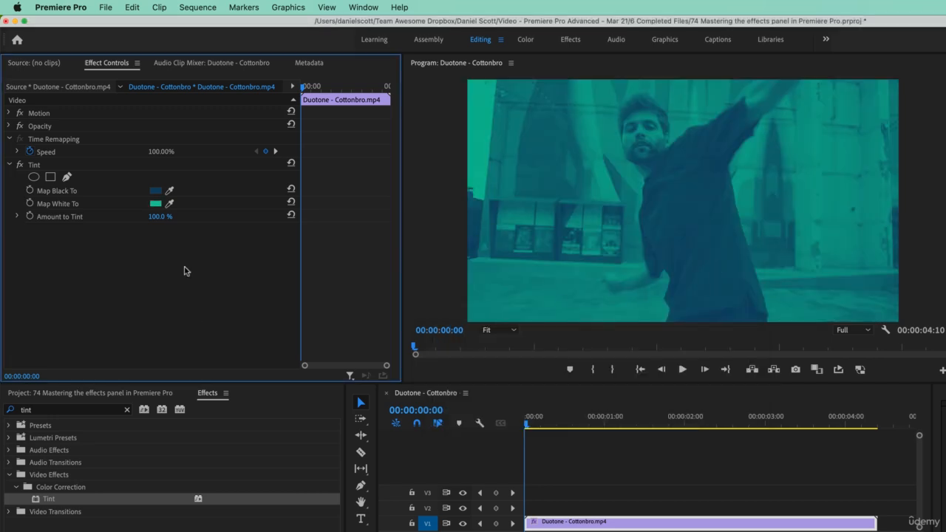
Step: Play the tinted clip up to 00:00:01:17 and adjust its Contrast in the Lumetri Color basic correction
{"action": "key", "text": "space"}
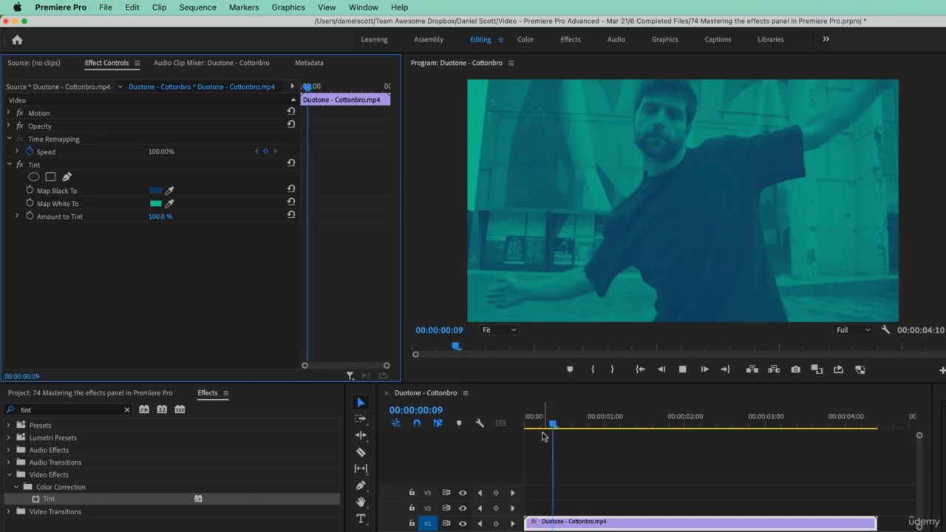
{"action": "key", "text": "space"}
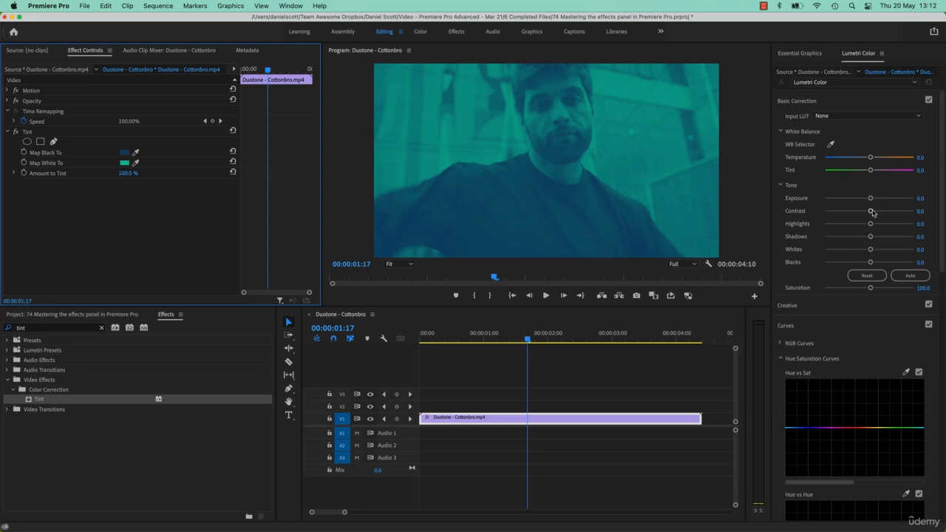
{"action": "left_click_drag", "start_coordinate": [875, 213], "coordinate": [743, 249]}
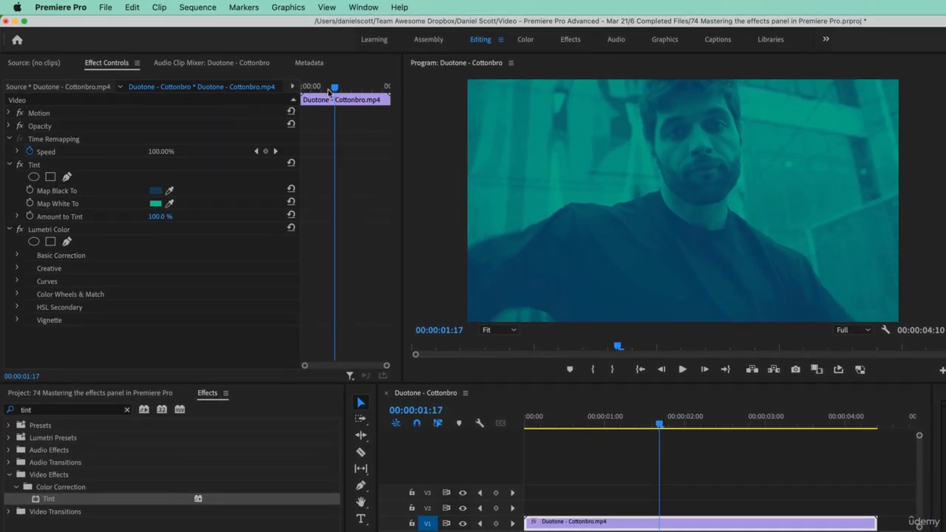
Step: At the start of the clip, set Amount to Tint to 0% and turn on keyframing for it
{"action": "left_click", "coordinate": [330, 88]}
{"action": "left_click_drag", "start_coordinate": [329, 88], "coordinate": [302, 89]}
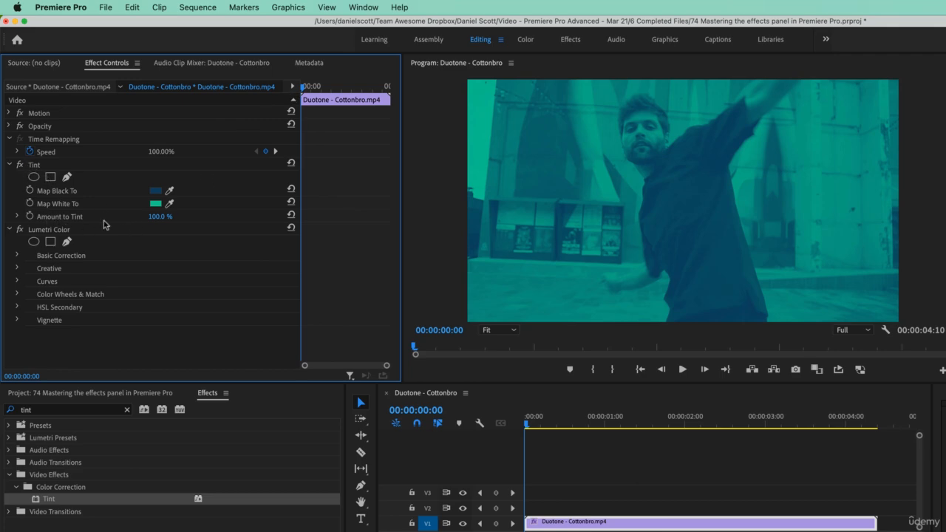
{"action": "left_click_drag", "start_coordinate": [157, 216], "coordinate": [82, 216]}
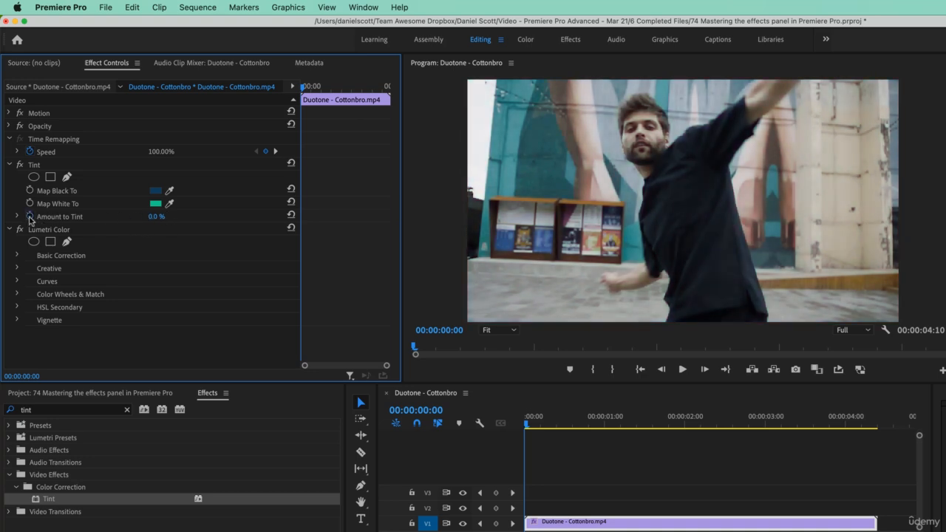
{"action": "left_click", "coordinate": [30, 217]}
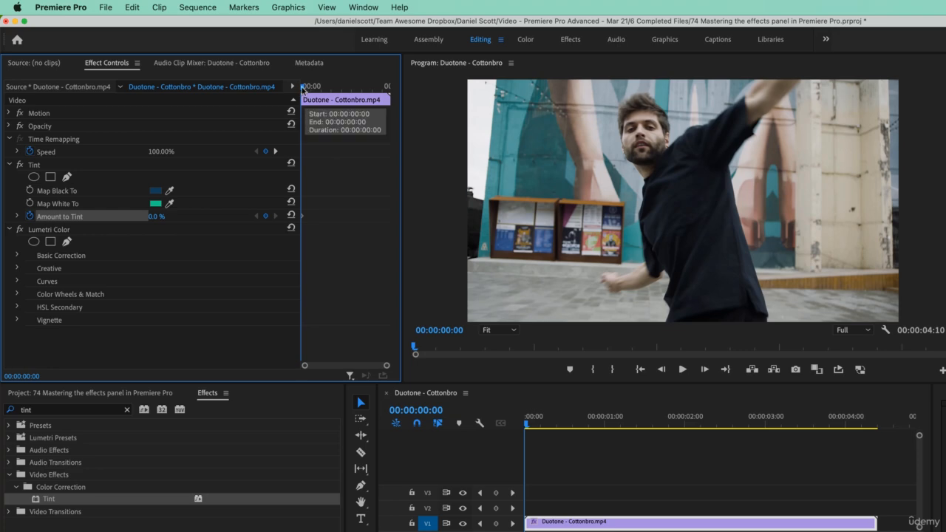
Step: Keyframe Amount to Tint at 100% at 00:00:00:24 and hold that value with another keyframe at 00:00:04:01
{"action": "key", "text": "space"}
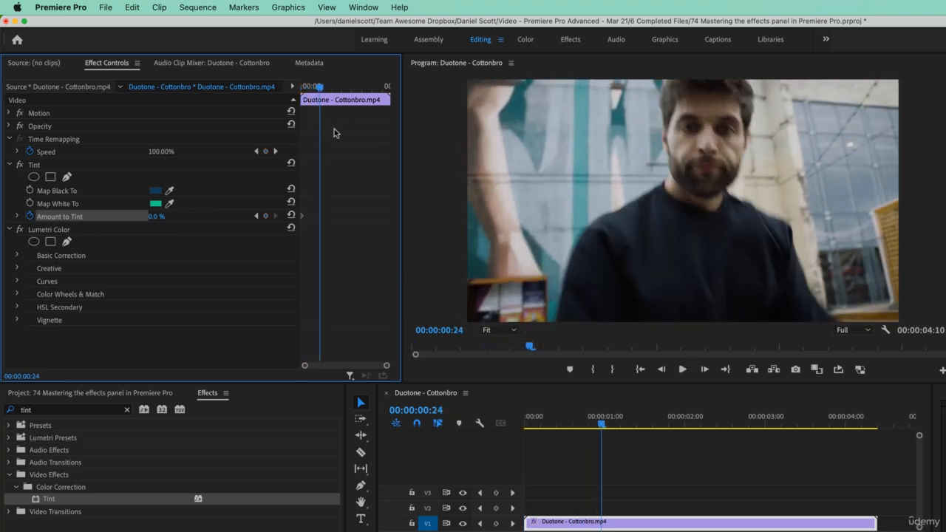
{"action": "left_click_drag", "start_coordinate": [154, 217], "coordinate": [264, 222]}
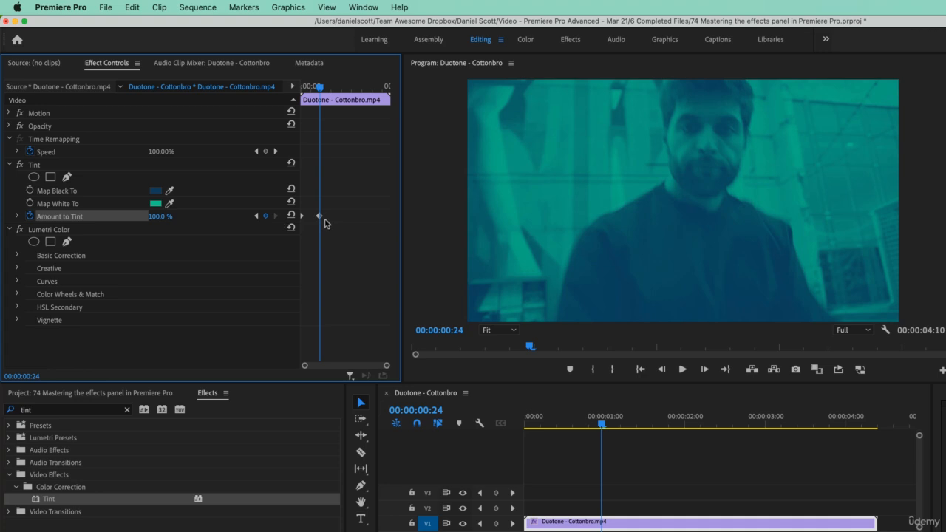
{"action": "left_click_drag", "start_coordinate": [319, 87], "coordinate": [383, 87]}
{"action": "left_click", "coordinate": [266, 216]}
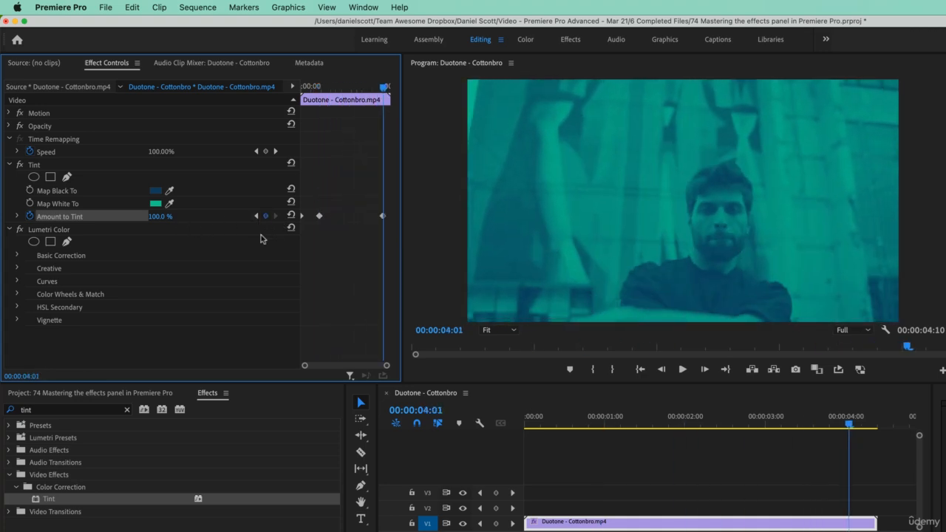
{"action": "left_click_drag", "start_coordinate": [385, 87], "coordinate": [345, 93]}
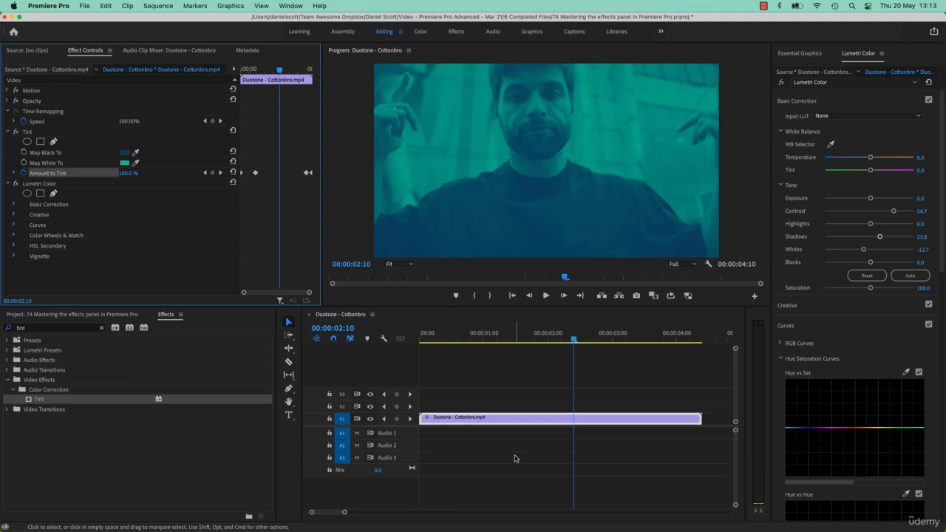
Step: Expand the timeline tracks and show the Tint effect's Amount to Tint keyframes on the Duotone - Cottonbro.mp4 clip
{"action": "left_click", "coordinate": [501, 363]}
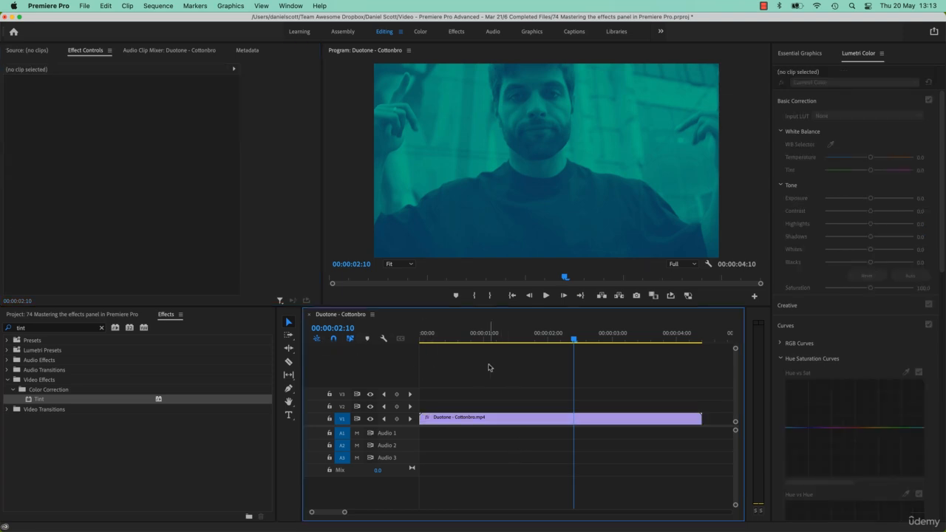
{"action": "key", "text": "shift+equal"}
{"action": "key", "text": "shift+equal"}
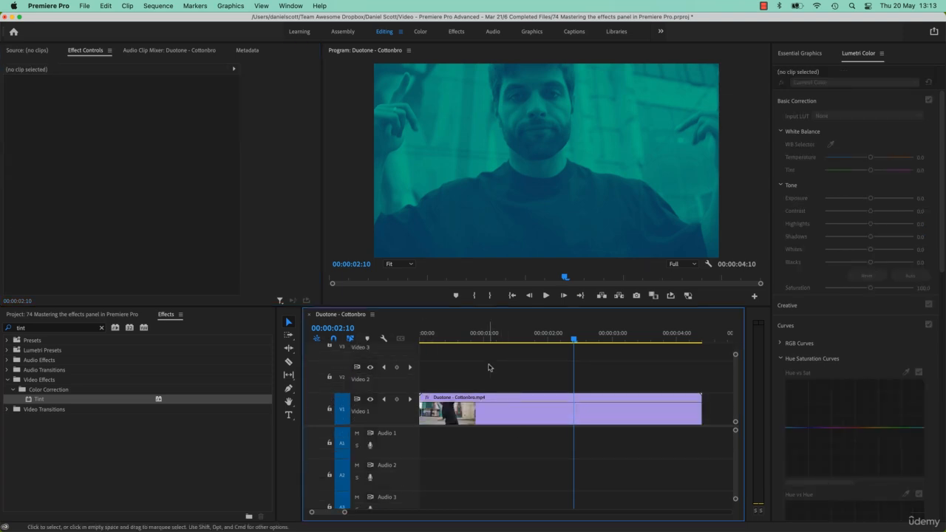
{"action": "right_click", "coordinate": [532, 416]}
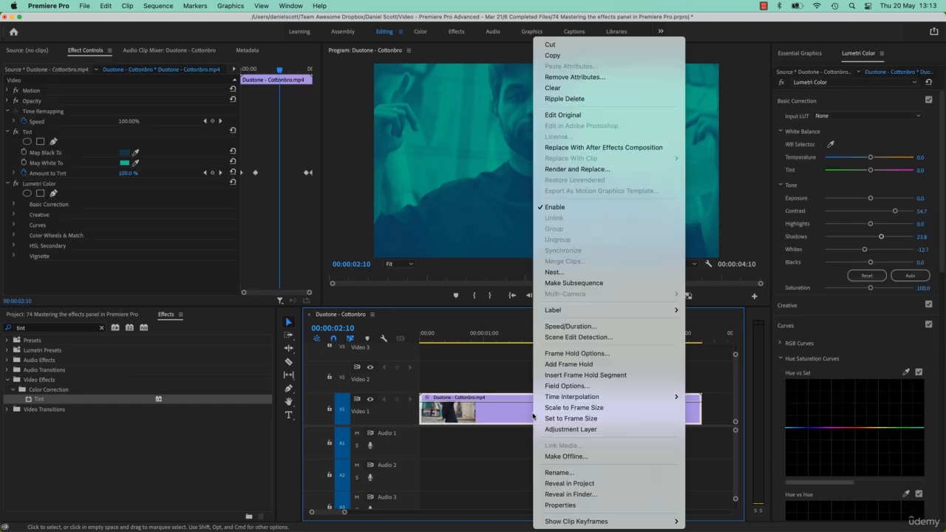
{"action": "mouse_move", "coordinate": [586, 526]}
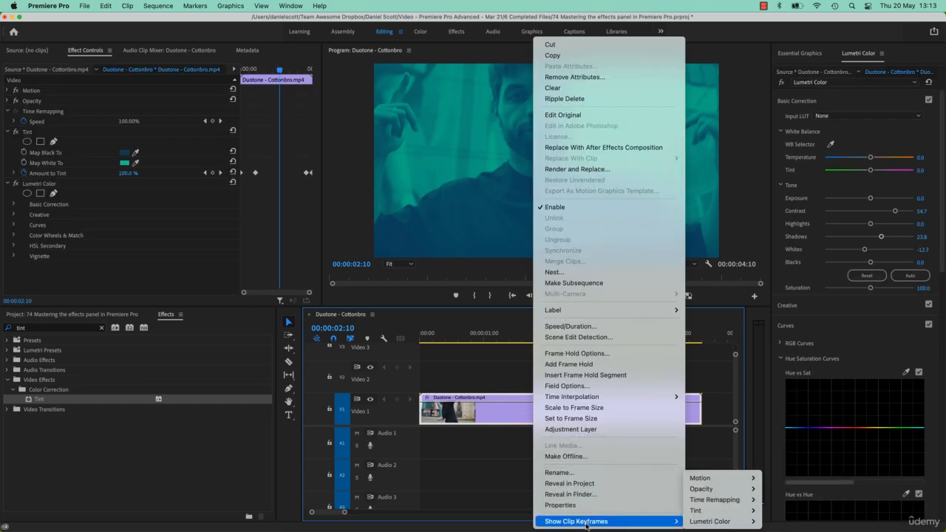
{"action": "mouse_move", "coordinate": [705, 512]}
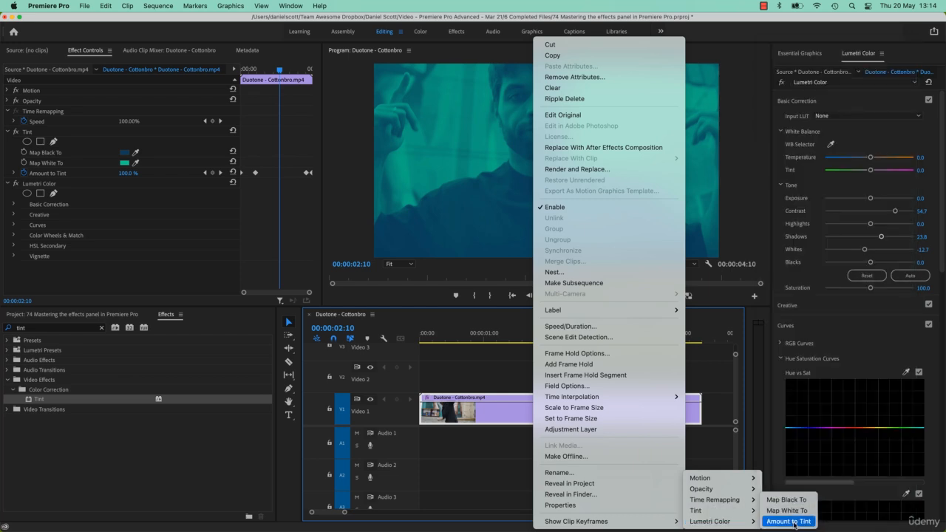
{"action": "left_click", "coordinate": [788, 521]}
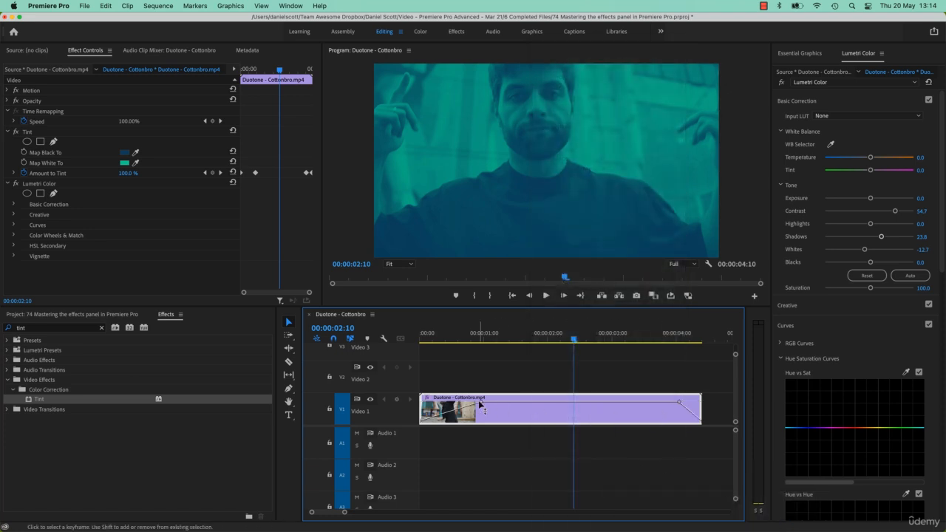
Step: Add four keyframes mid-clip on the Amount to Tint line, lower the segment between the middle two to 0%, and play the clip from the start
{"action": "left_click", "coordinate": [535, 403], "text": "super"}
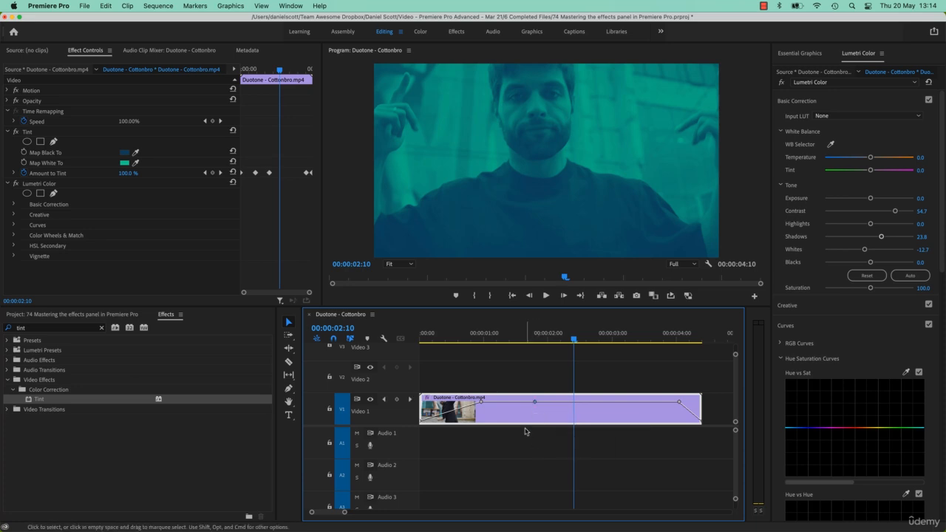
{"action": "left_click", "coordinate": [555, 402], "text": "super"}
{"action": "left_click", "coordinate": [599, 402], "text": "super"}
{"action": "left_click", "coordinate": [620, 402], "text": "super"}
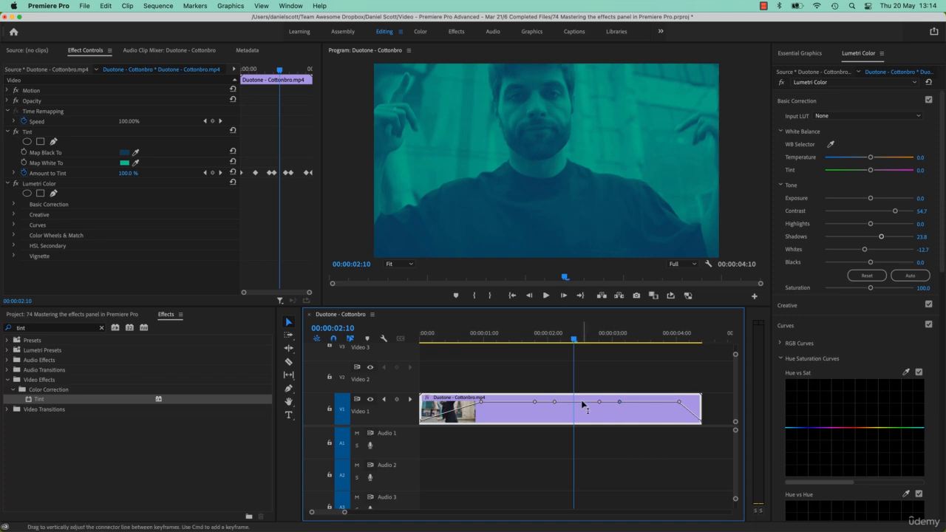
{"action": "left_click_drag", "start_coordinate": [583, 406], "coordinate": [583, 421]}
{"action": "key", "text": "Home"}
{"action": "key", "text": "space"}
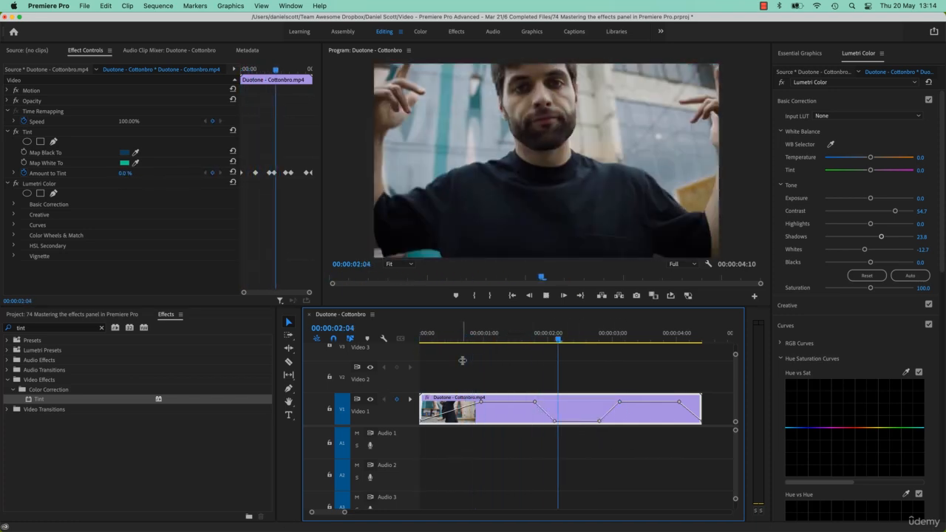
{"action": "key", "text": "space"}
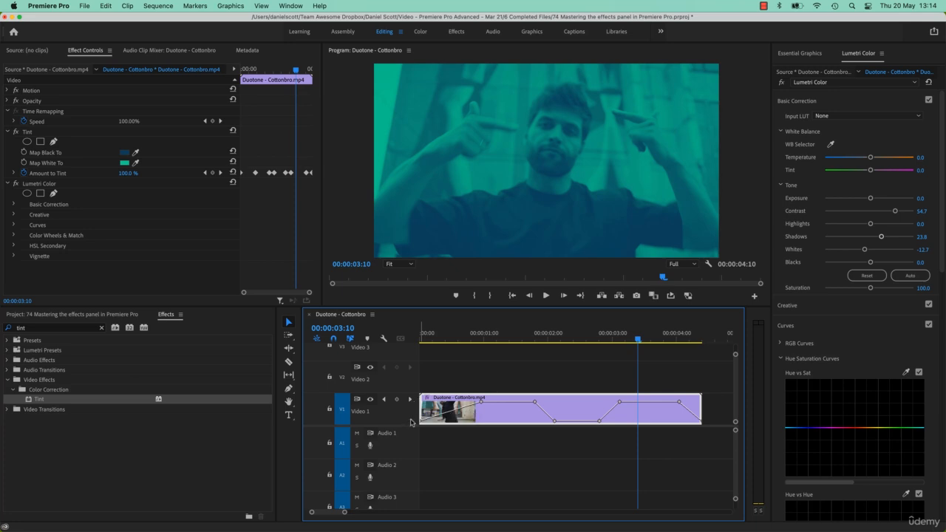
{"action": "right_click", "coordinate": [404, 401]}
{"action": "left_click", "coordinate": [435, 521]}
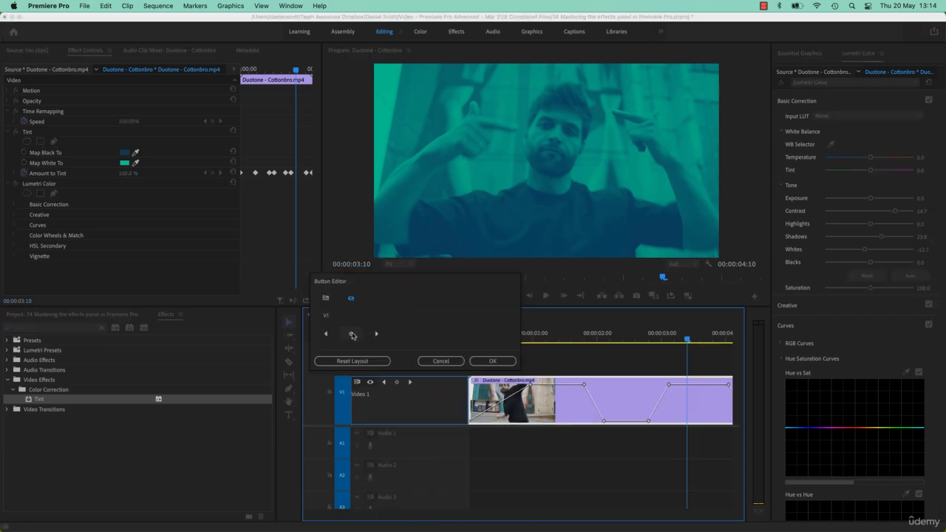
{"action": "left_click", "coordinate": [441, 360]}
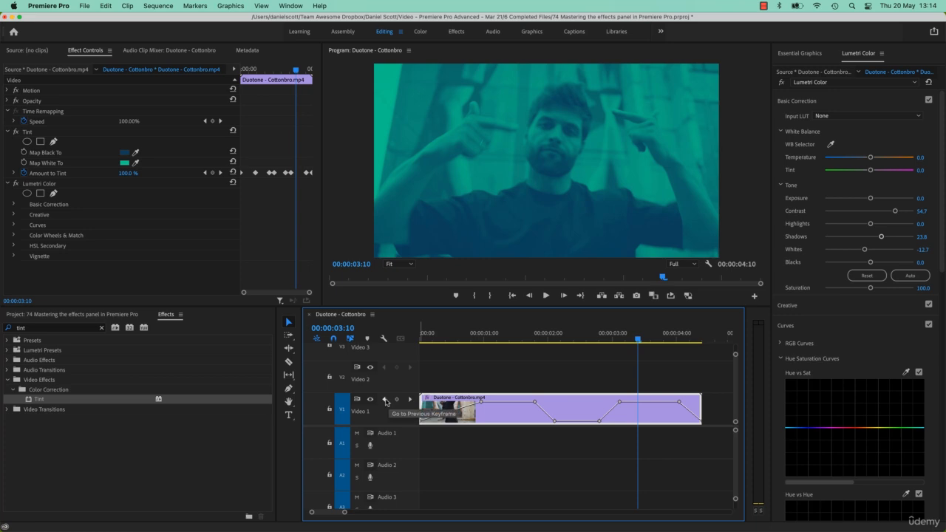
Step: Navigate forward and back between the Amount to Tint keyframes on the V1 track to check the tint at each one
{"action": "left_click", "coordinate": [410, 399]}
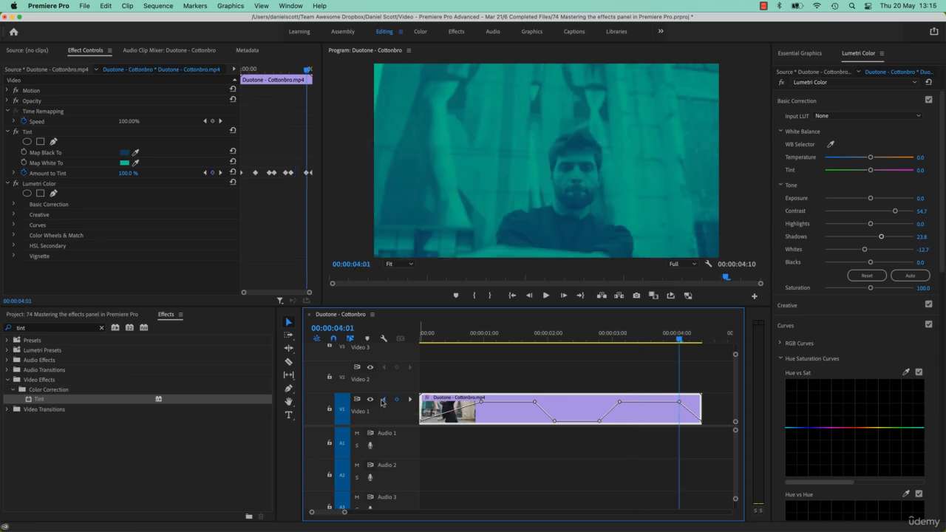
{"action": "left_click", "coordinate": [383, 400]}
{"action": "left_click", "coordinate": [383, 400]}
{"action": "left_click", "coordinate": [383, 400]}
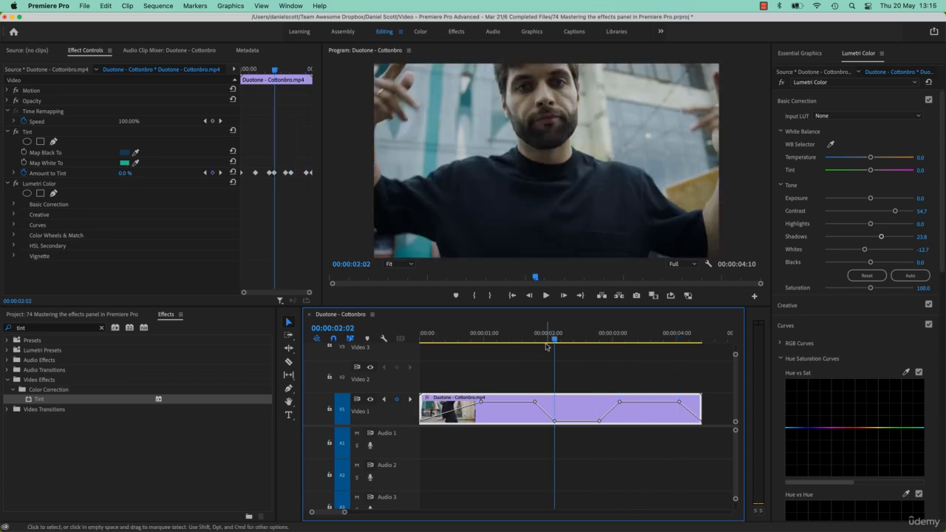
{"action": "mouse_move", "coordinate": [546, 346]}
{"action": "left_mouse_down"}
{"action": "mouse_move", "coordinate": [523, 348]}
{"action": "mouse_move", "coordinate": [562, 347]}
{"action": "mouse_move", "coordinate": [506, 351]}
{"action": "mouse_move", "coordinate": [539, 349]}
{"action": "mouse_move", "coordinate": [533, 355]}
{"action": "left_mouse_up"}
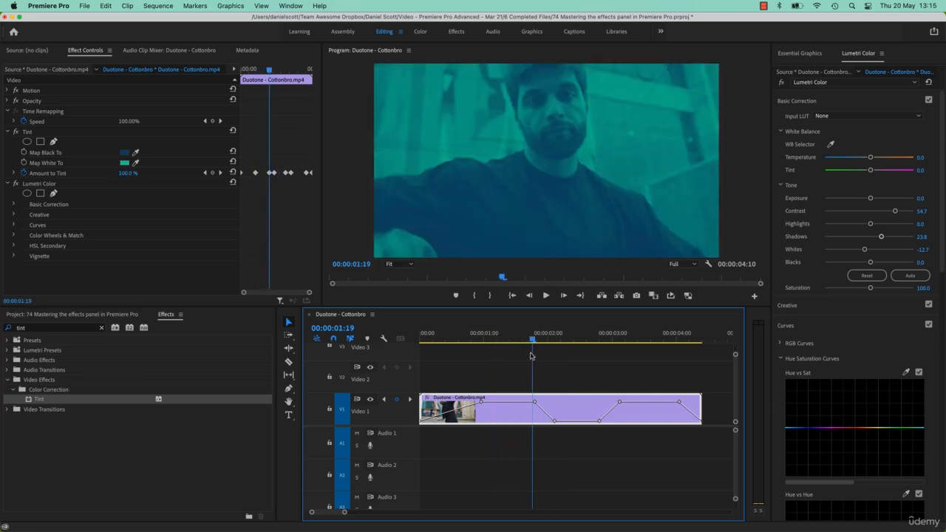
{"action": "left_click", "coordinate": [409, 400]}
{"action": "left_click", "coordinate": [410, 400]}
{"action": "left_click", "coordinate": [410, 400]}
{"action": "left_click", "coordinate": [384, 400]}
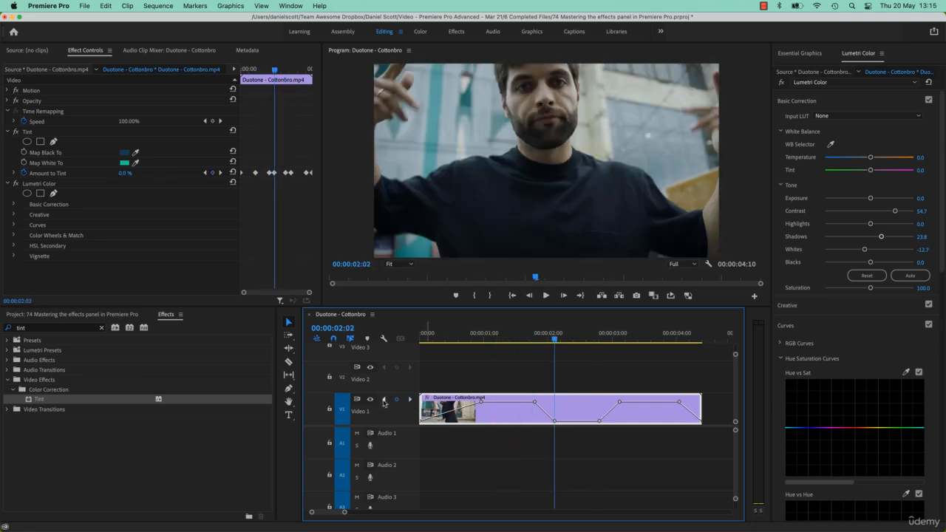
{"action": "left_click", "coordinate": [383, 399]}
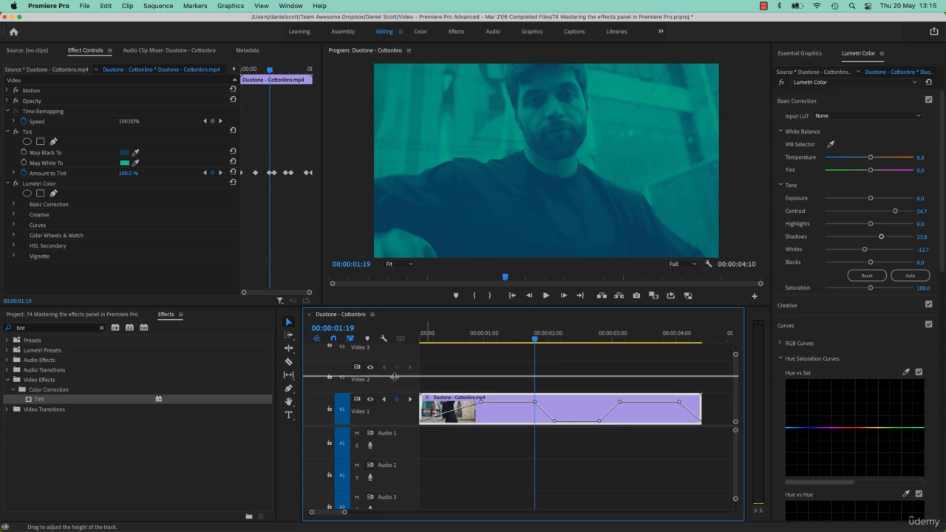
Step: Customize the V1 track header by moving the three keyframe controls to a second row and back beside the track visibility control
{"action": "left_click_drag", "start_coordinate": [395, 377], "coordinate": [396, 397]}
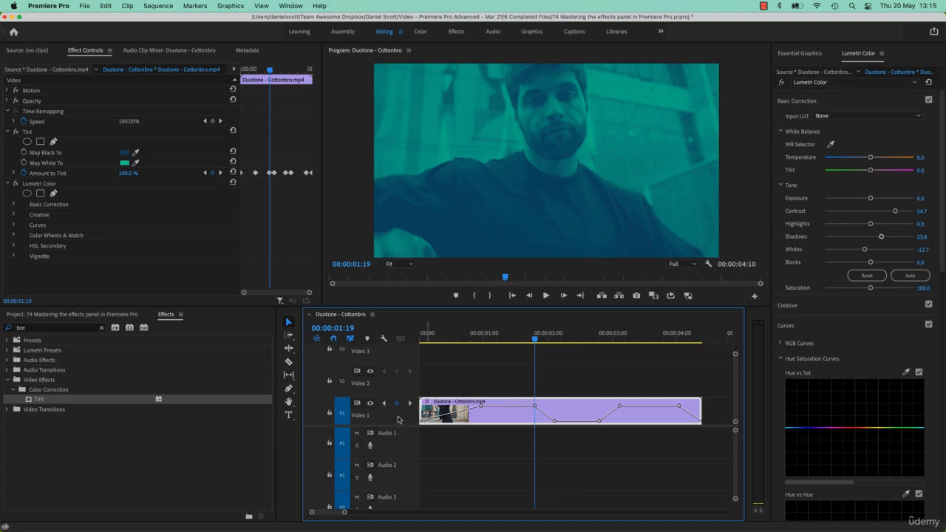
{"action": "right_click", "coordinate": [398, 418]}
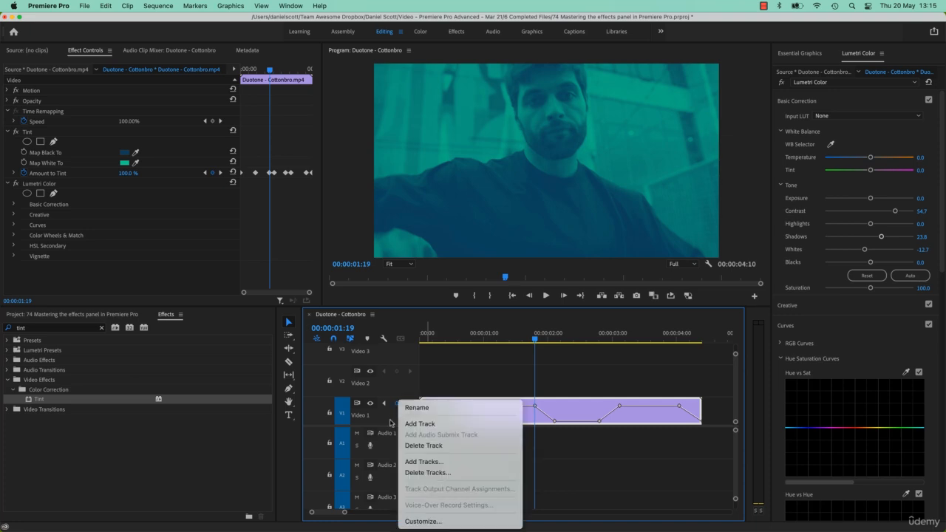
{"action": "left_click", "coordinate": [437, 522]}
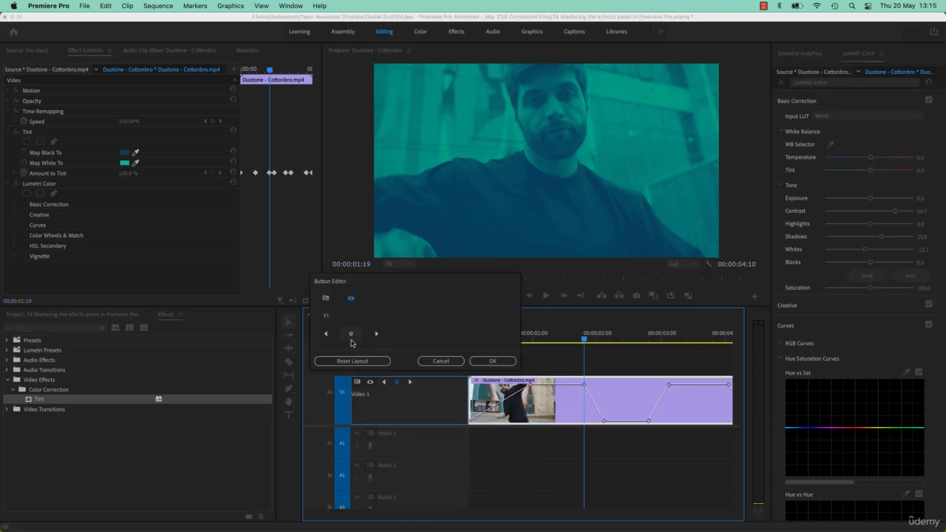
{"action": "left_click_drag", "start_coordinate": [326, 333], "coordinate": [356, 407]}
{"action": "left_click_drag", "start_coordinate": [352, 336], "coordinate": [369, 410]}
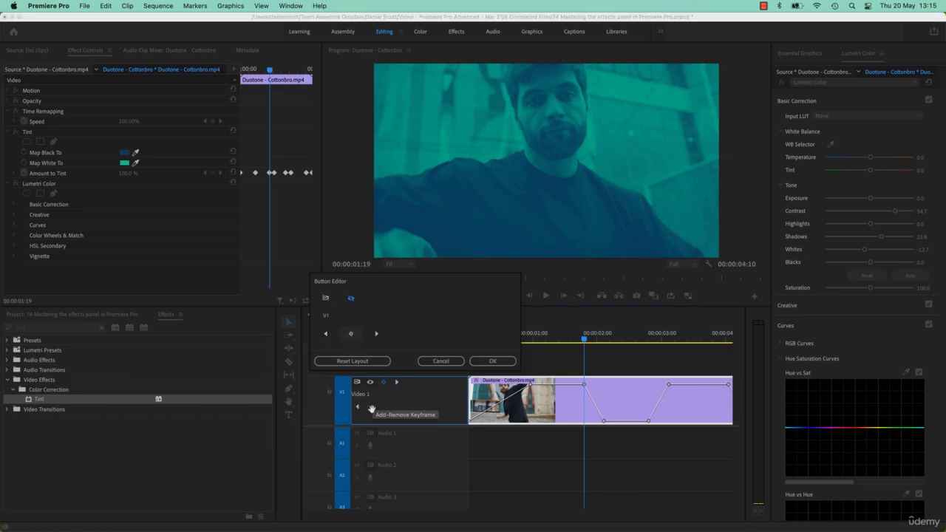
{"action": "left_click_drag", "start_coordinate": [376, 333], "coordinate": [382, 407]}
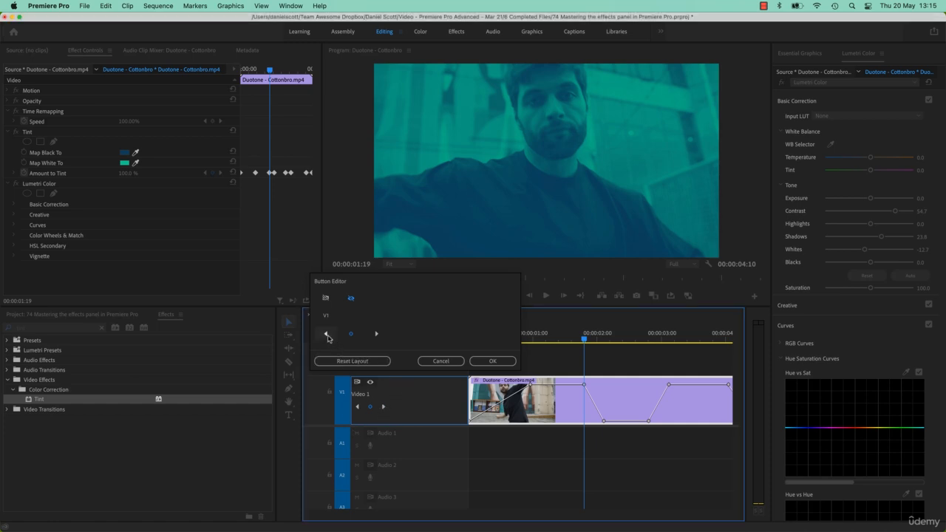
{"action": "left_click_drag", "start_coordinate": [328, 338], "coordinate": [384, 382]}
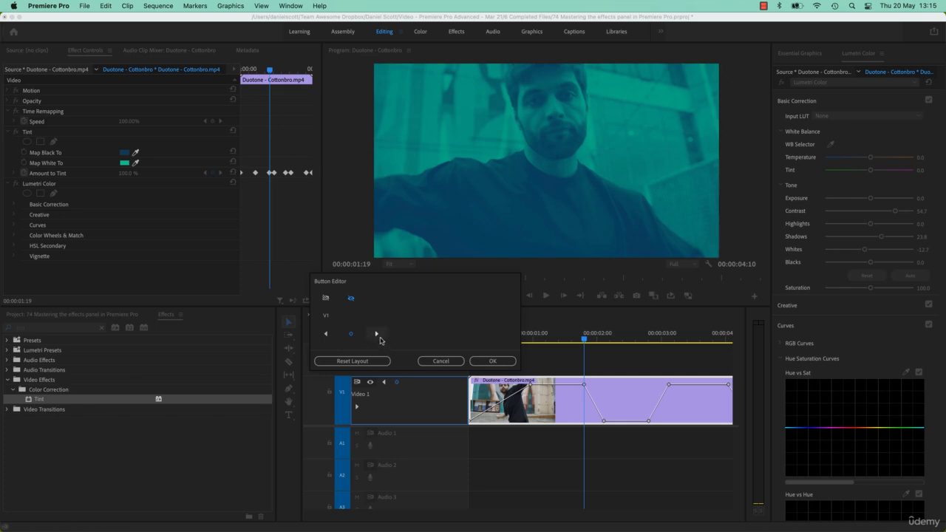
{"action": "left_click_drag", "start_coordinate": [376, 334], "coordinate": [411, 382]}
{"action": "left_click", "coordinate": [478, 362]}
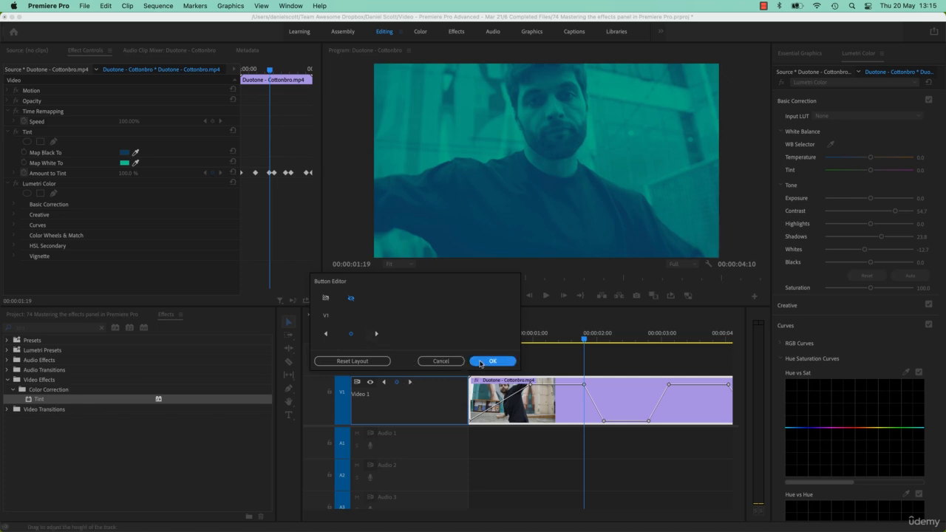
Step: Go through the keyframes on the V1 track up to 00:00:04:01, and through the Tint effect's own Amount to Tint keyframes back to 00:00:02:02
{"action": "left_click", "coordinate": [411, 405]}
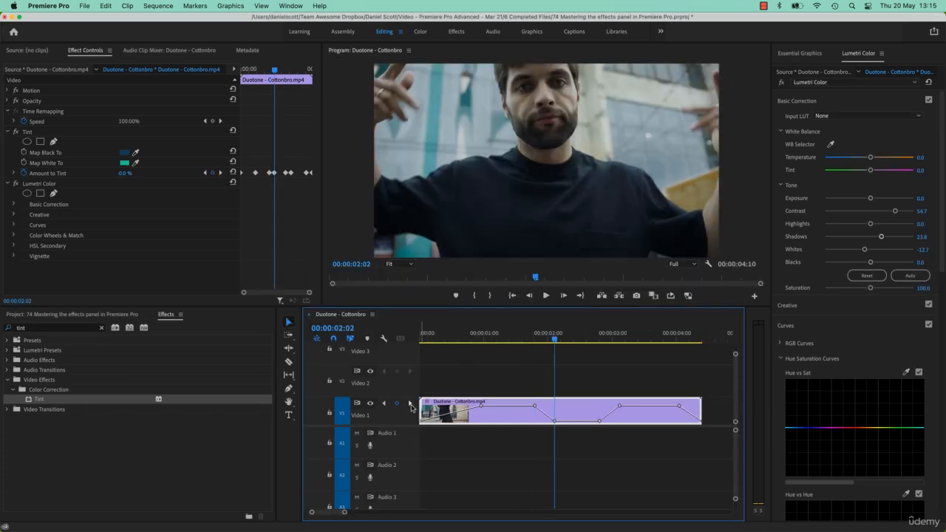
{"action": "left_click", "coordinate": [411, 405]}
{"action": "left_click", "coordinate": [411, 405]}
{"action": "left_click", "coordinate": [411, 405]}
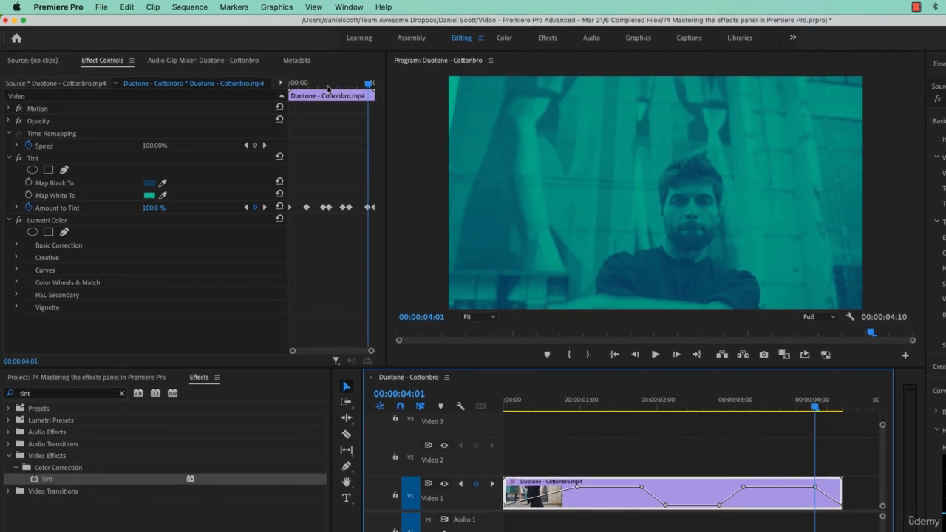
{"action": "left_click", "coordinate": [337, 85]}
{"action": "mouse_move", "coordinate": [348, 88]}
{"action": "left_mouse_down"}
{"action": "mouse_move", "coordinate": [324, 94]}
{"action": "mouse_move", "coordinate": [342, 97]}
{"action": "left_mouse_up"}
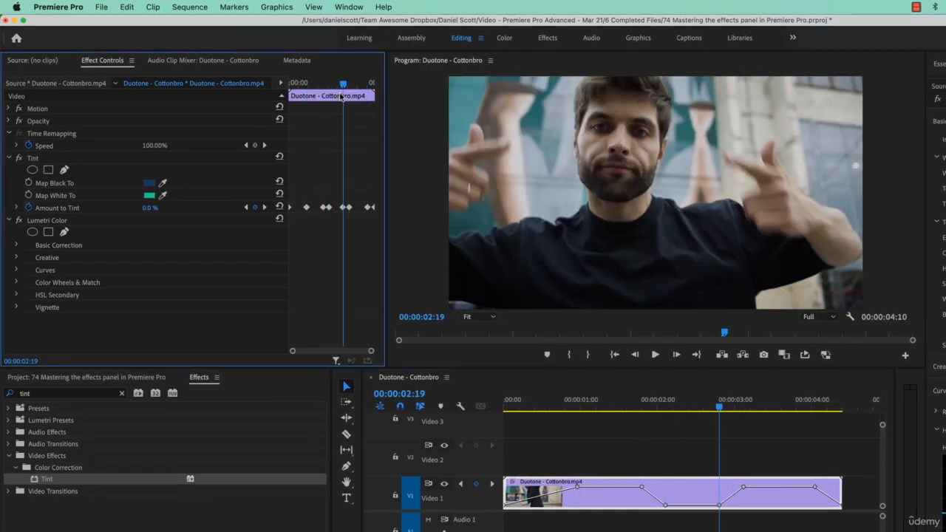
{"action": "left_click", "coordinate": [264, 208]}
{"action": "left_click", "coordinate": [246, 208]}
{"action": "left_click", "coordinate": [246, 208]}
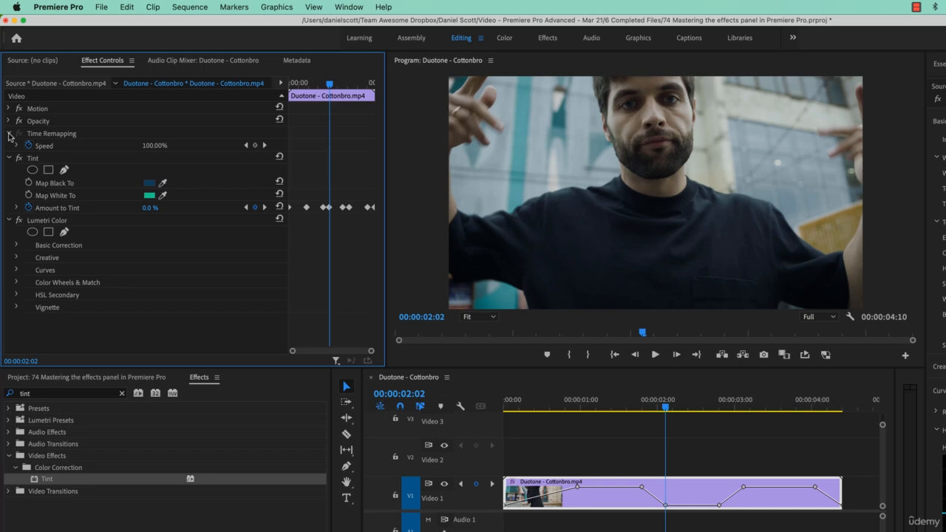
Step: Collapse all of the clip's effects at once, and briefly expand the Tint effect on its own to view its keyframes
{"action": "left_click", "coordinate": [9, 134], "text": "alt"}
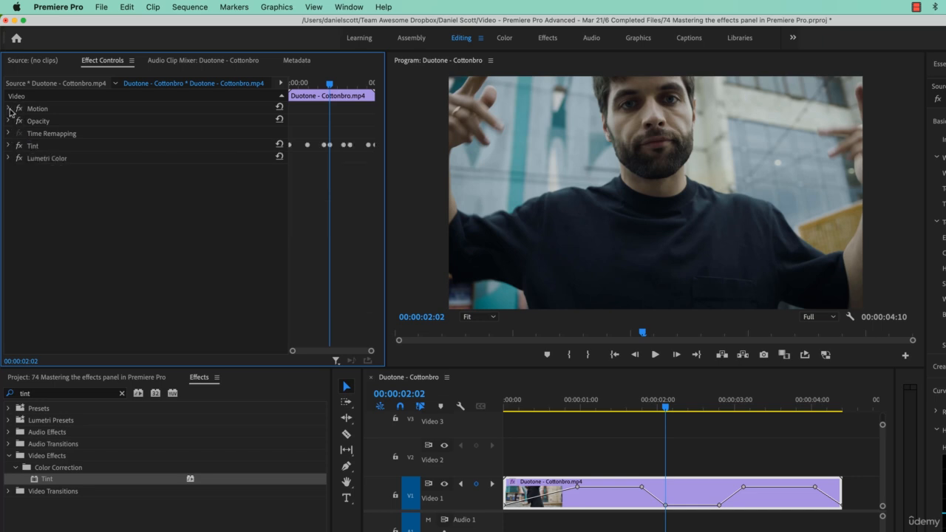
{"action": "left_click", "coordinate": [9, 109], "text": "alt"}
{"action": "left_click", "coordinate": [8, 109], "text": "alt"}
{"action": "left_click", "coordinate": [9, 145]}
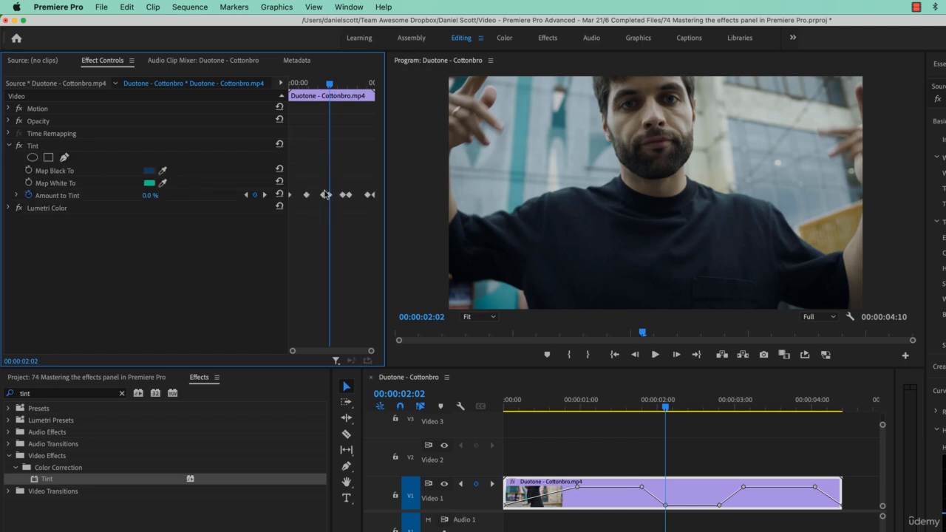
{"action": "left_click", "coordinate": [9, 146]}
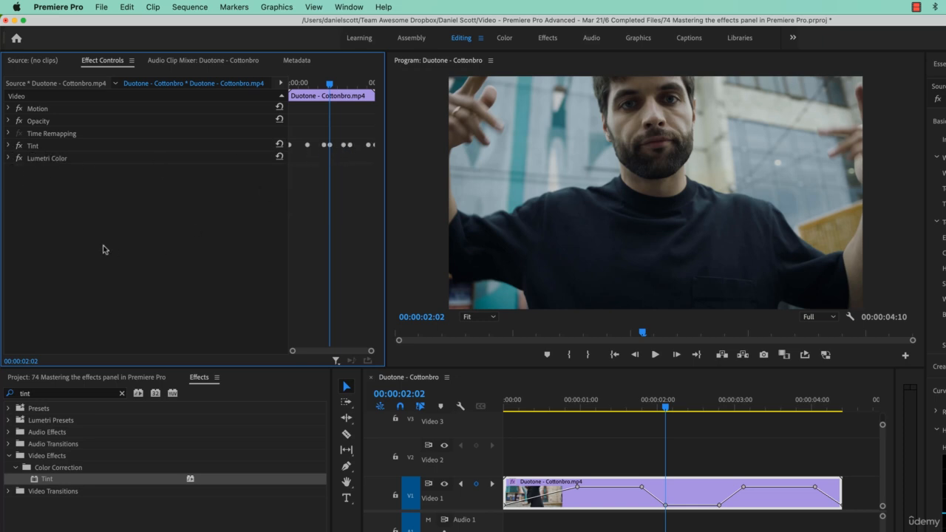
Step: Expand the Motion, Opacity, Tint and Lumetri Color effects of the clip
{"action": "left_click", "coordinate": [10, 108]}
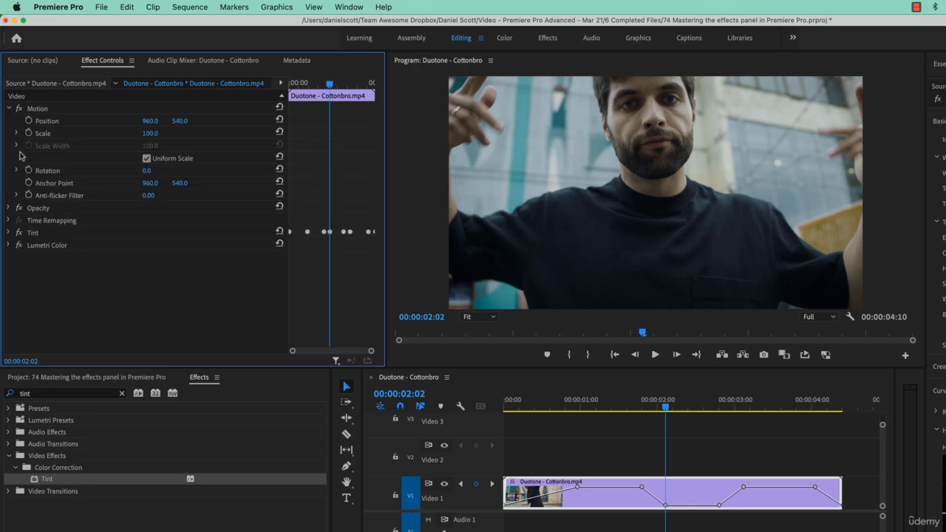
{"action": "left_click", "coordinate": [8, 208]}
{"action": "left_click", "coordinate": [9, 270]}
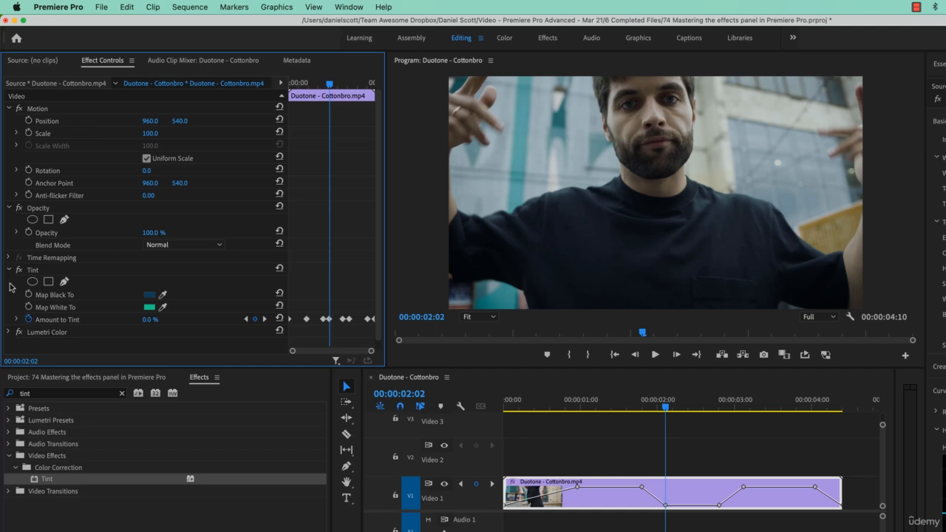
{"action": "left_click", "coordinate": [8, 332]}
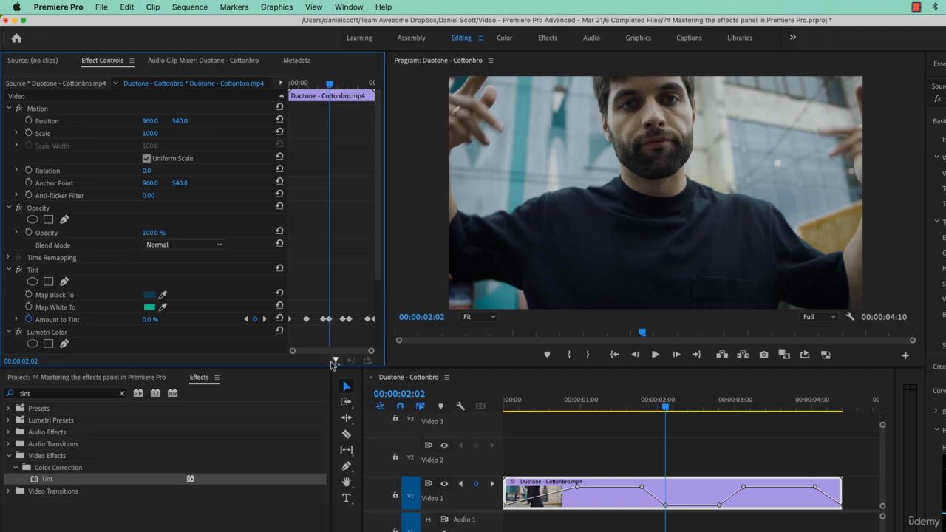
Step: Filter the clip's effect settings to show only keyframed properties
{"action": "left_click", "coordinate": [336, 362]}
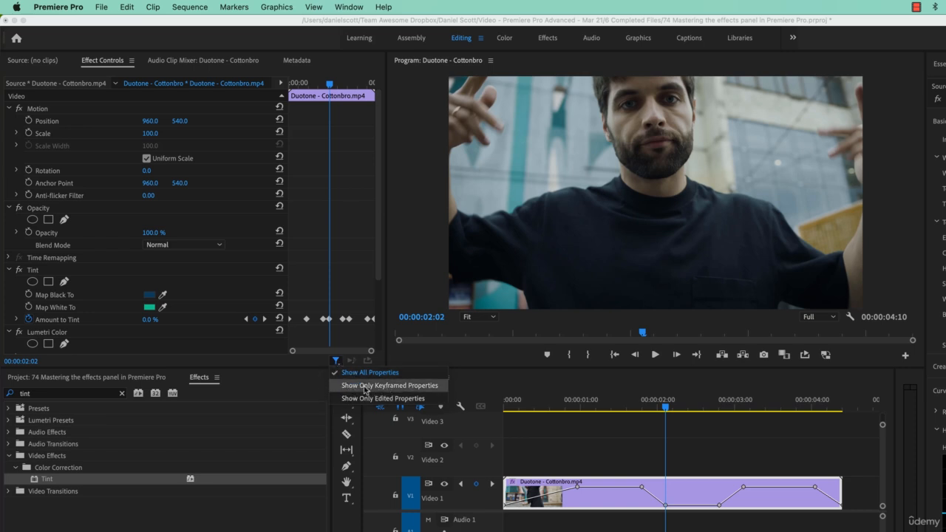
{"action": "left_click", "coordinate": [415, 386]}
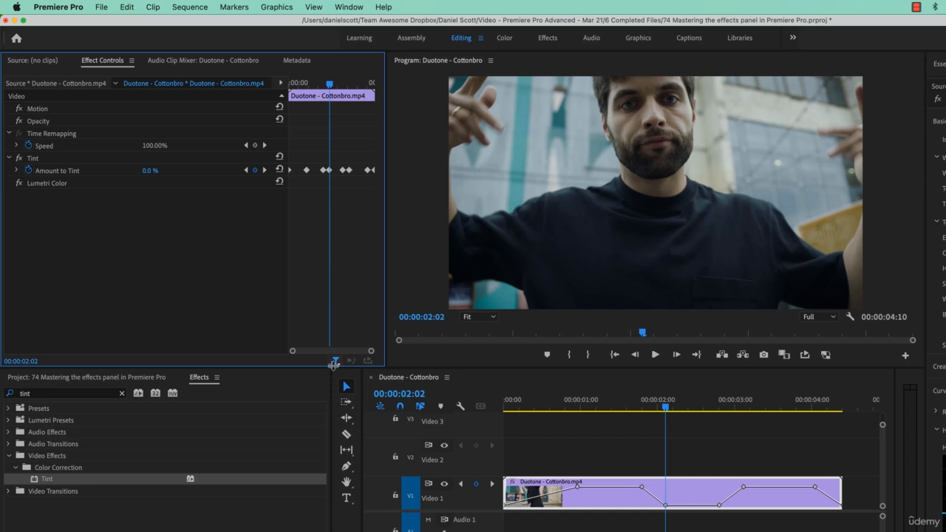
{"action": "left_click", "coordinate": [336, 361]}
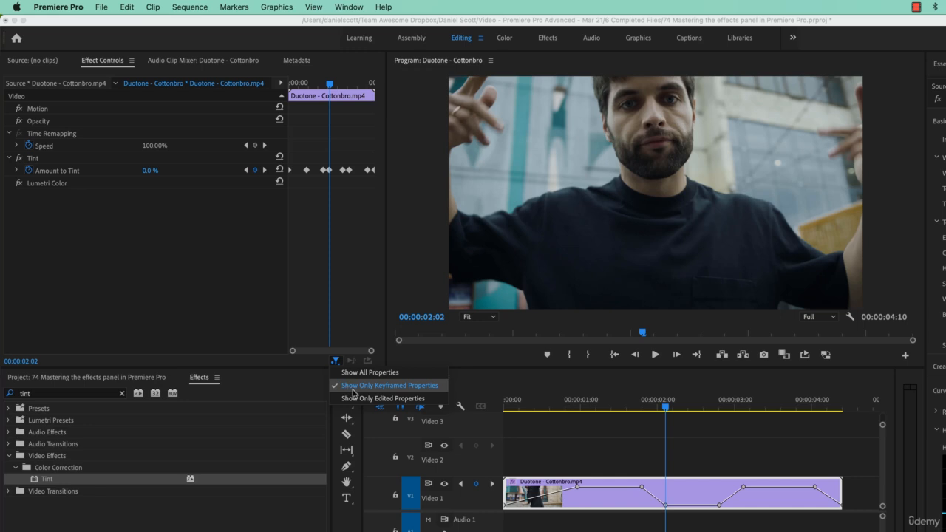
{"action": "left_click", "coordinate": [356, 386]}
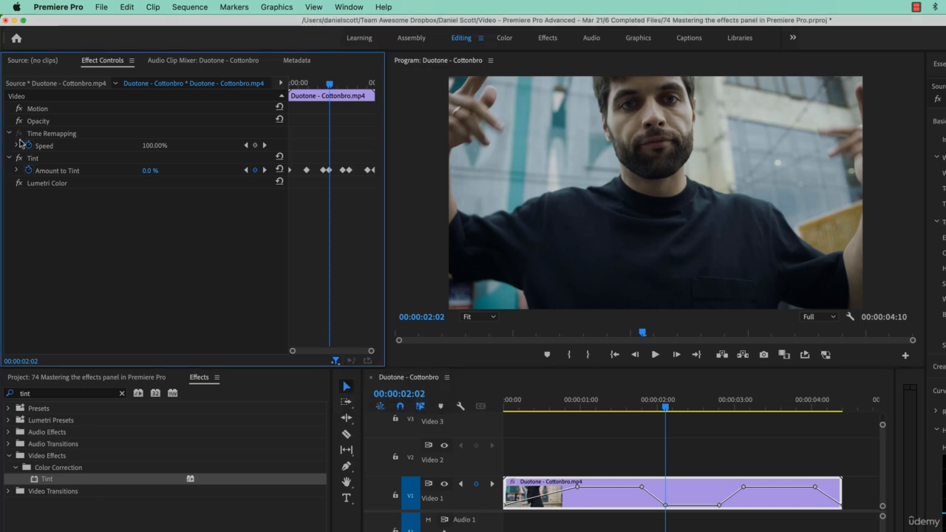
{"action": "left_click", "coordinate": [10, 134]}
{"action": "left_click", "coordinate": [10, 134]}
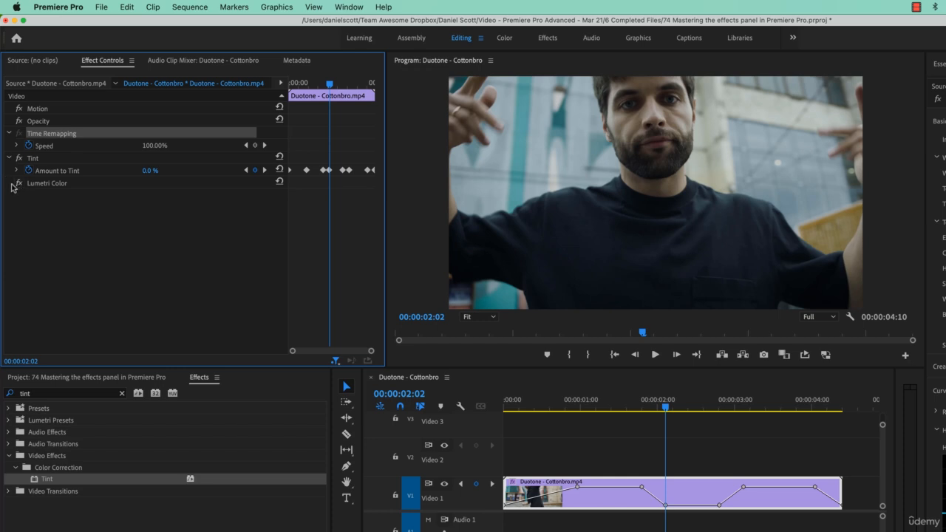
Step: Filter the effect settings to only edited properties, and switch back to only keyframed ones
{"action": "left_click", "coordinate": [337, 361]}
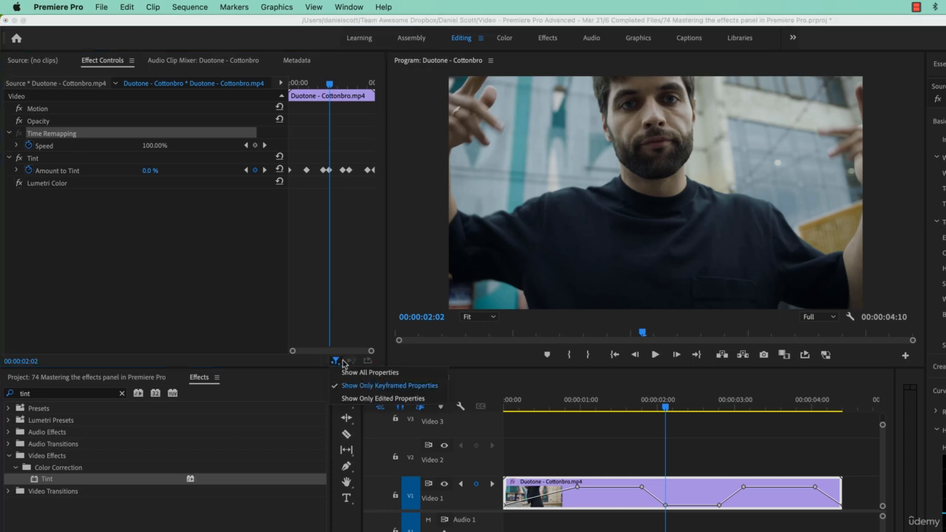
{"action": "left_click", "coordinate": [381, 403]}
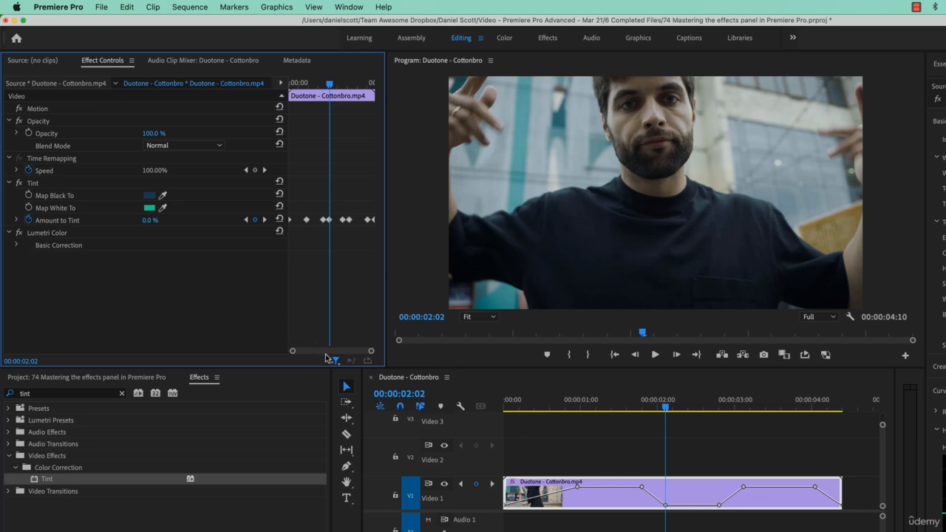
{"action": "left_click", "coordinate": [336, 361]}
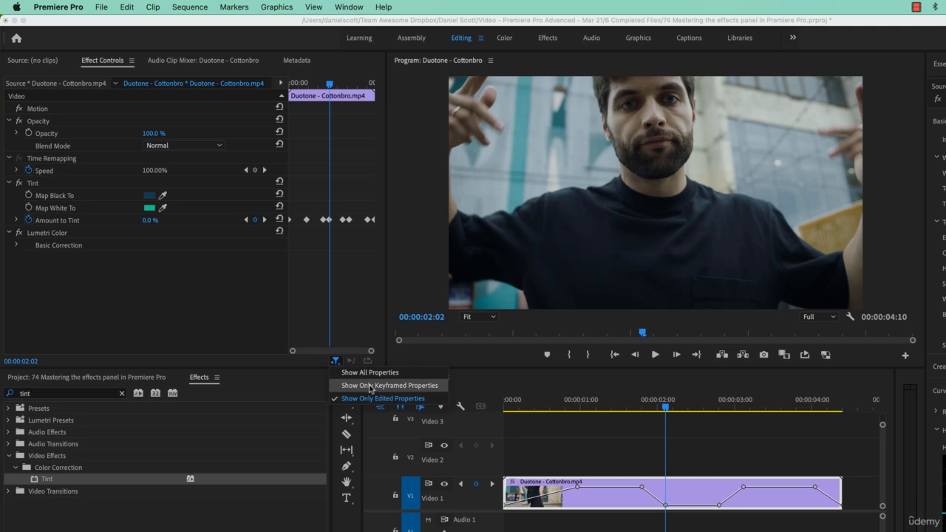
{"action": "left_click", "coordinate": [369, 386]}
Step: Show all effect properties again and collapse every effect of the clip except Tint
{"action": "left_click", "coordinate": [336, 360]}
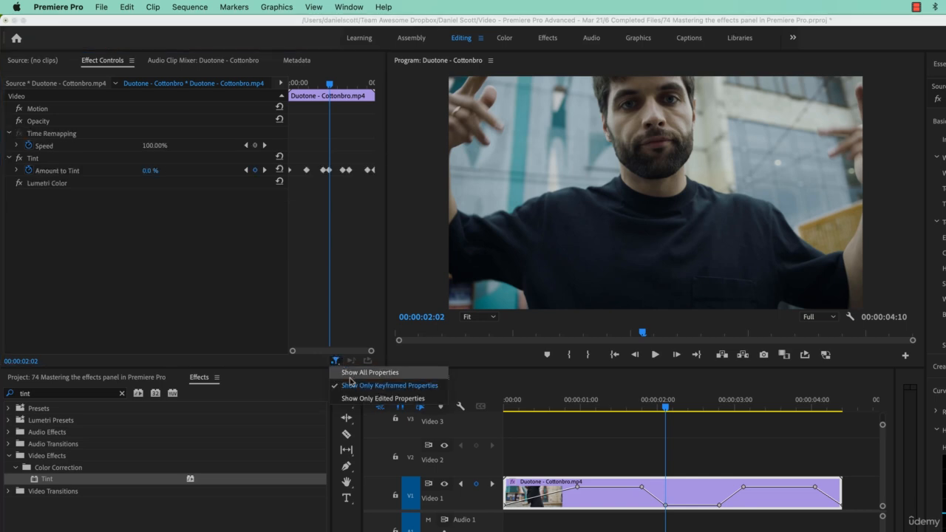
{"action": "left_click", "coordinate": [349, 374]}
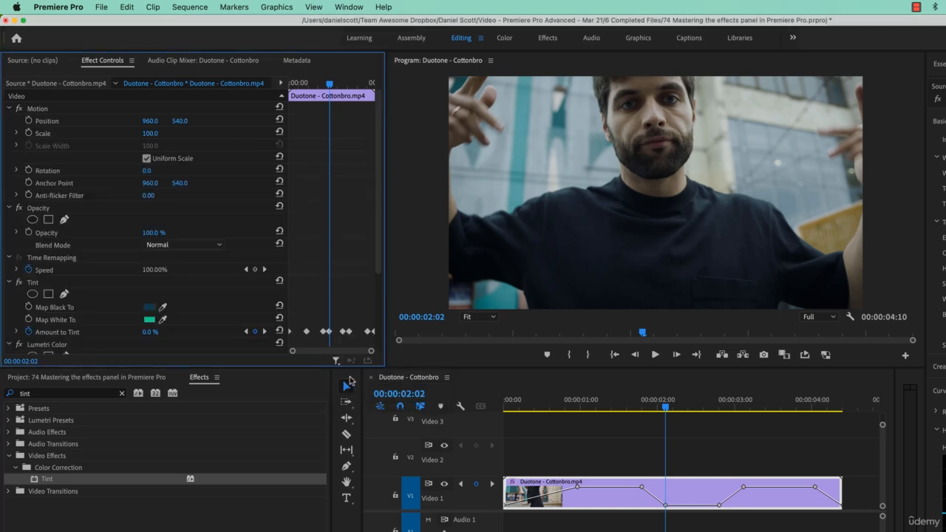
{"action": "left_click", "coordinate": [10, 109], "text": "alt"}
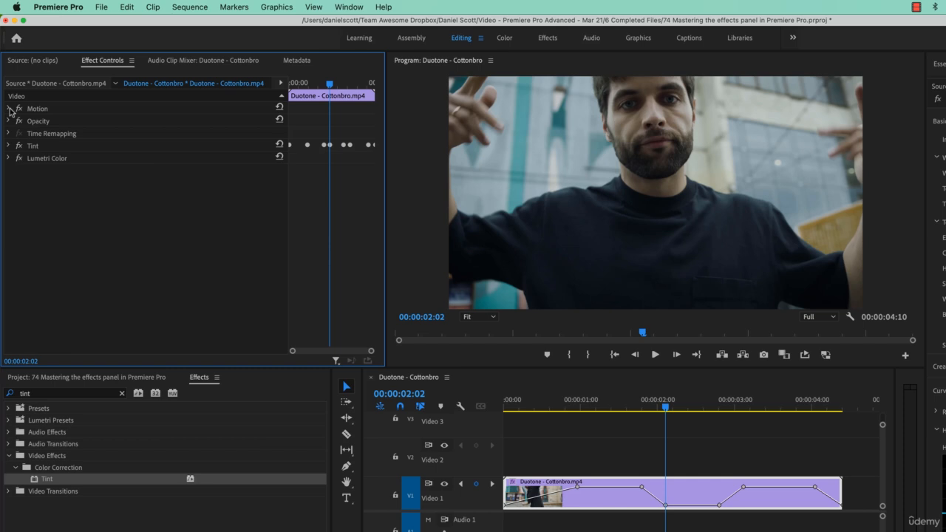
{"action": "left_click", "coordinate": [9, 146]}
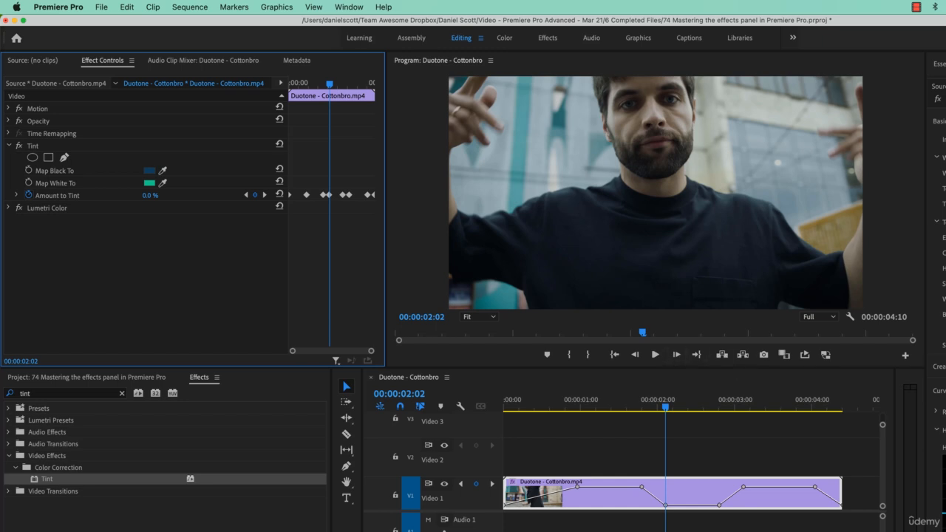
Step: Add the Global FX Mute control to the end of the Program monitor's transport controls
{"action": "left_click", "coordinate": [907, 358]}
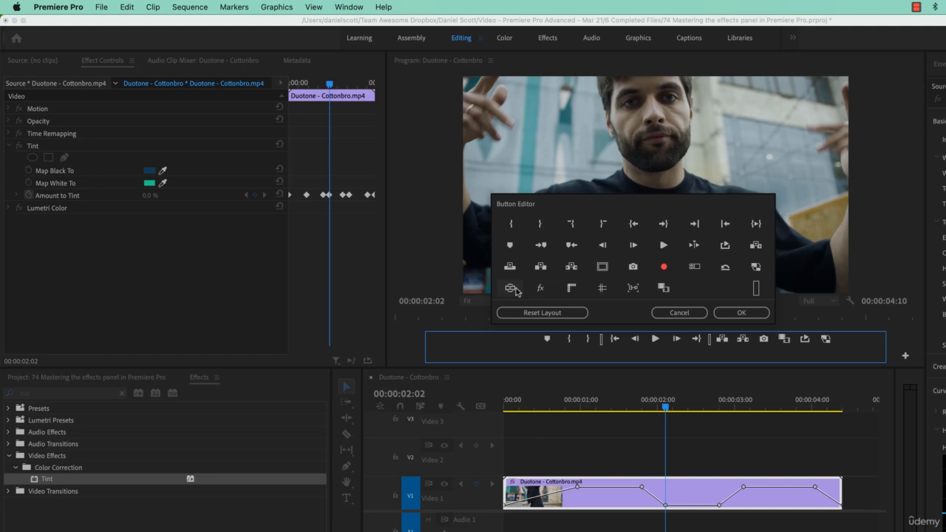
{"action": "left_click_drag", "start_coordinate": [540, 291], "coordinate": [846, 340]}
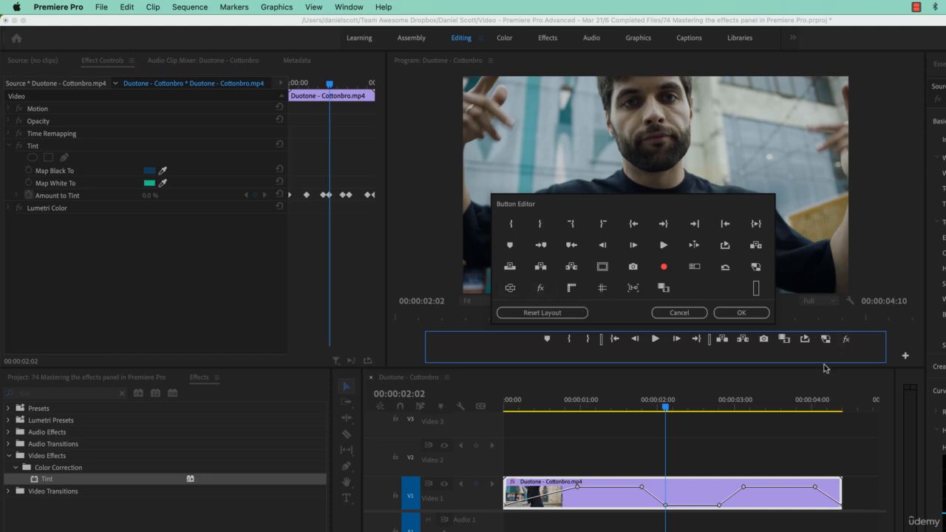
{"action": "left_click", "coordinate": [731, 312]}
Step: Mute all effects globally at 00:00:01:08 and scrub back to 00:00:00:22 to view the untreated footage
{"action": "left_click_drag", "start_coordinate": [665, 407], "coordinate": [605, 408]}
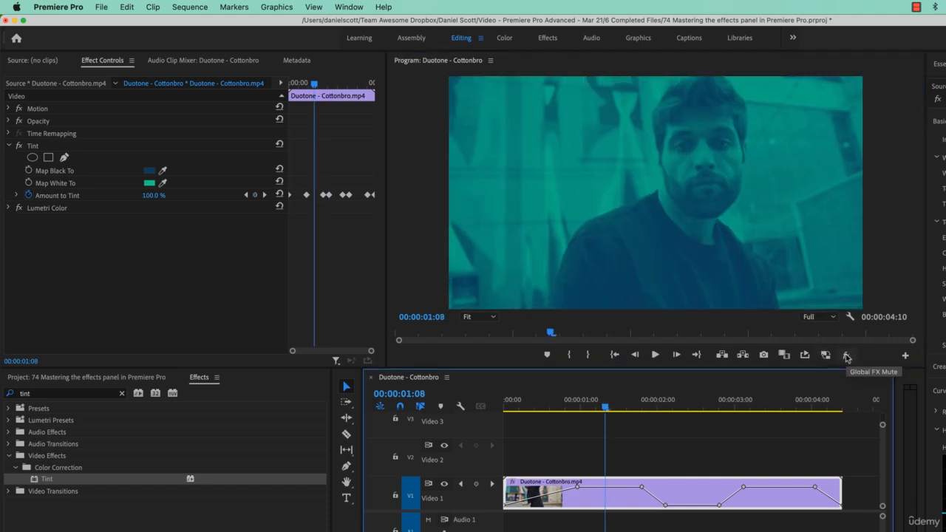
{"action": "left_click", "coordinate": [847, 358]}
{"action": "left_click_drag", "start_coordinate": [606, 403], "coordinate": [571, 402]}
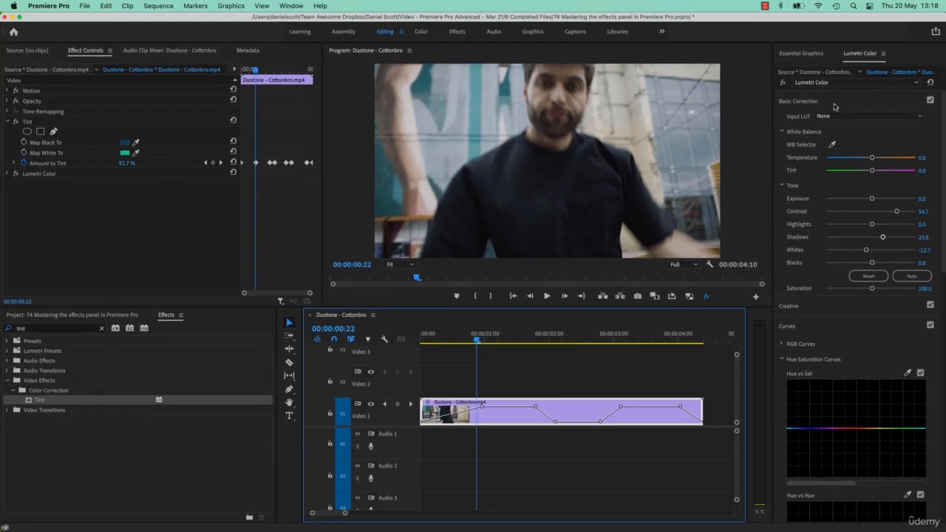
Step: Bypass the Lumetri Color and Tint effects individually, and undo both changes
{"action": "left_click", "coordinate": [941, 101]}
{"action": "left_click", "coordinate": [783, 84]}
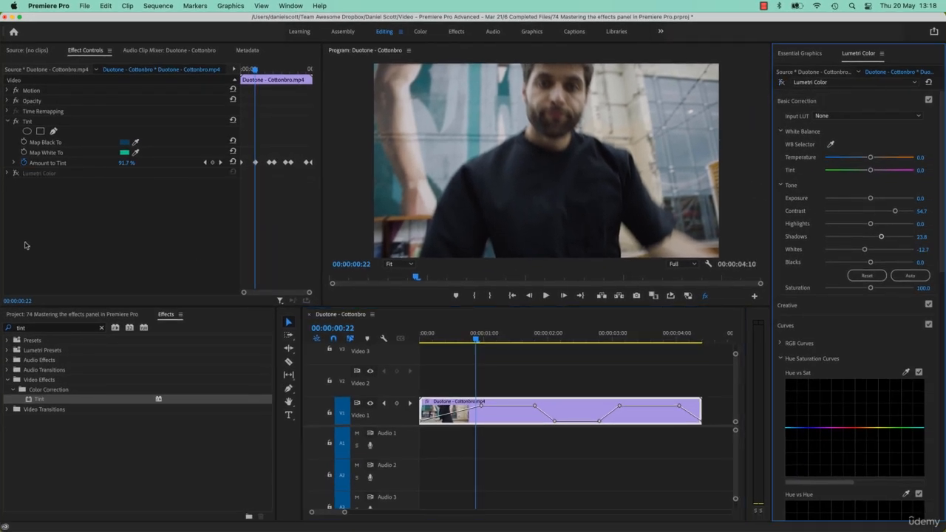
{"action": "left_click", "coordinate": [15, 121]}
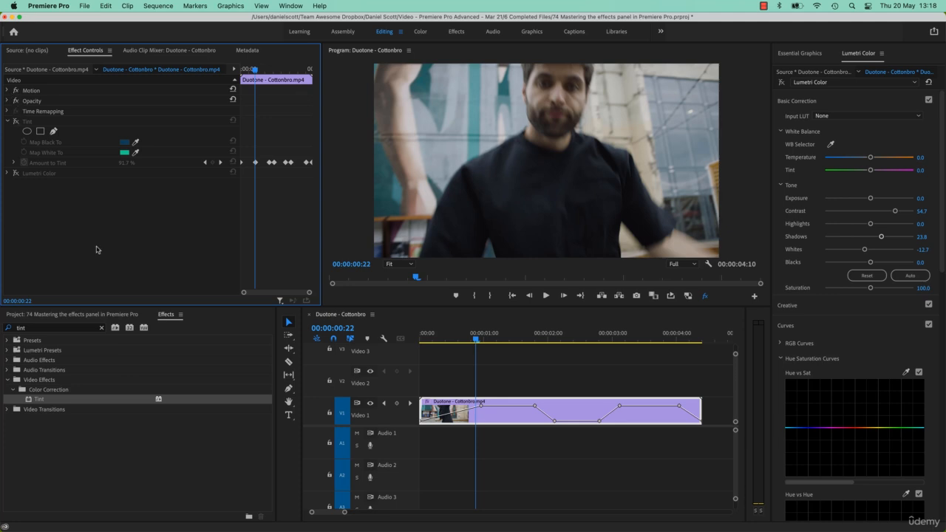
{"action": "key", "text": "super+z"}
{"action": "key", "text": "super+z"}
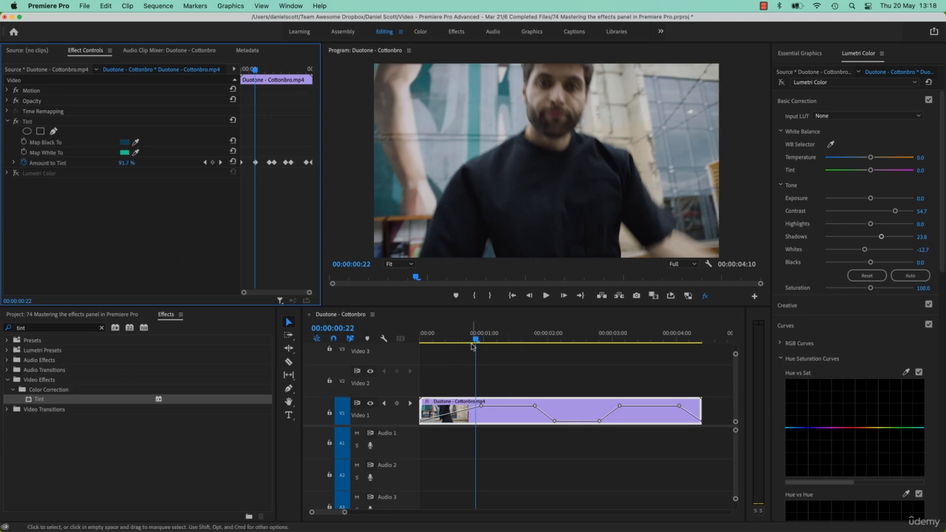
Step: Toggle the global effects mute to compare, leave it off, play the clip and move the playhead to 00:00:01:07
{"action": "left_click", "coordinate": [705, 296]}
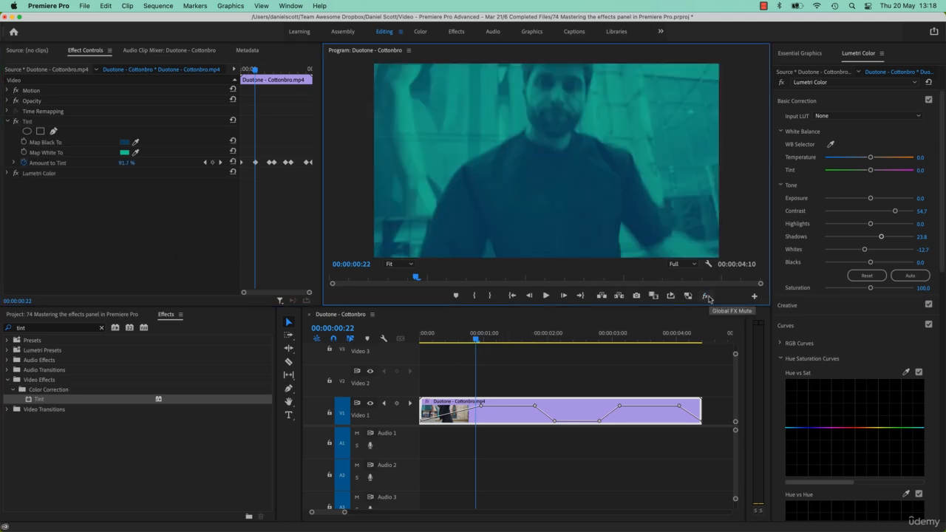
{"action": "left_click", "coordinate": [708, 298]}
{"action": "left_click", "coordinate": [708, 298]}
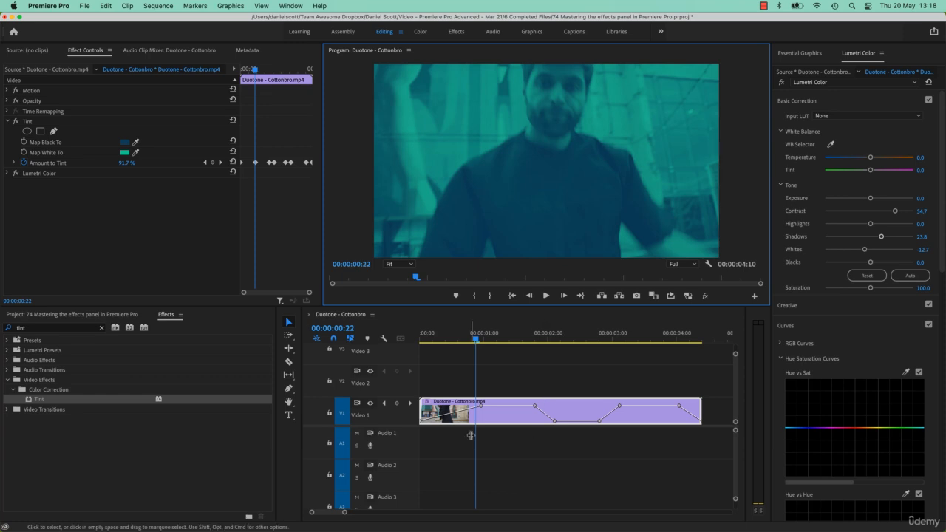
{"action": "key", "text": "space"}
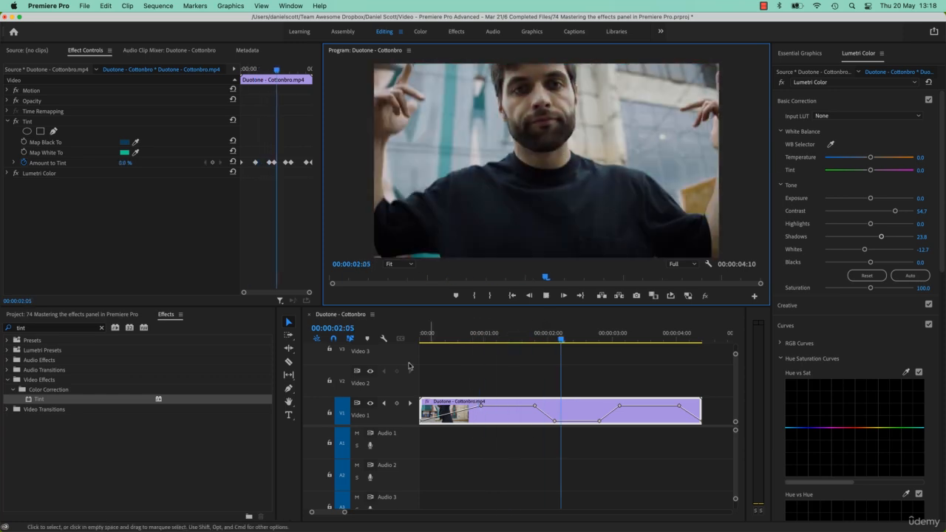
{"action": "key", "text": "space"}
{"action": "left_click_drag", "start_coordinate": [446, 339], "coordinate": [505, 348]}
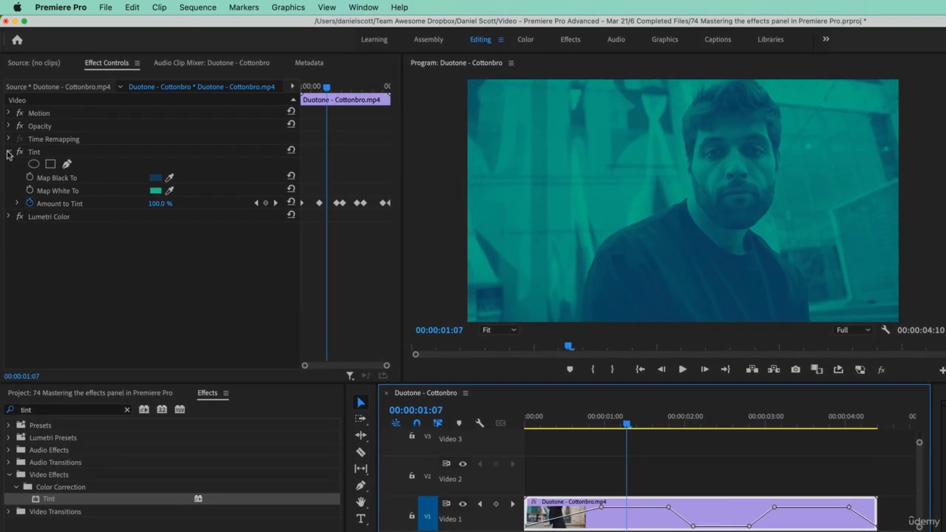
Step: Save the clip's Tint and Lumetri Color effects together as one newly named preset of type Scale
{"action": "left_click", "coordinate": [9, 152]}
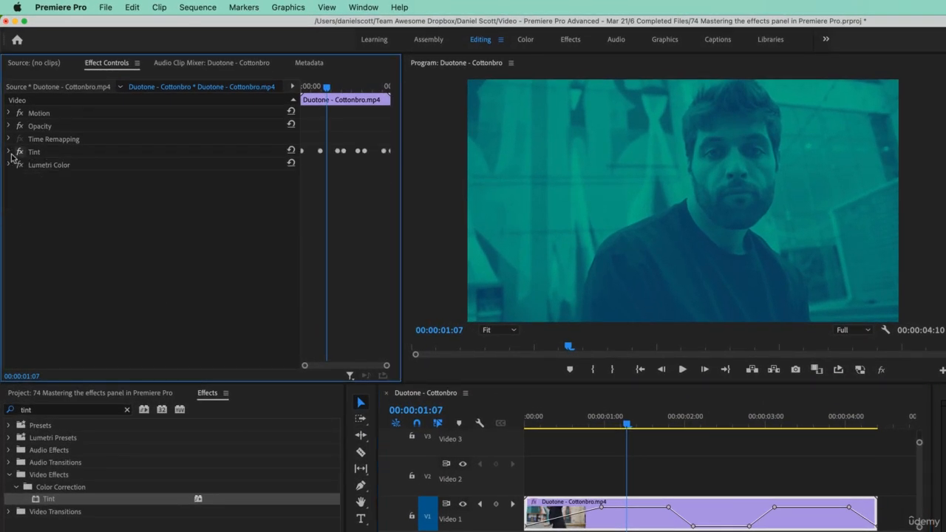
{"action": "left_click", "coordinate": [38, 153]}
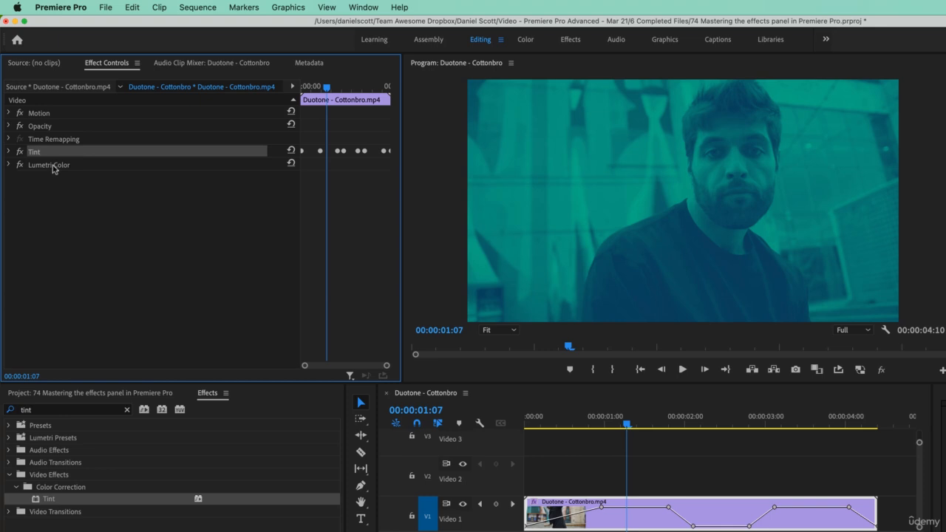
{"action": "left_click", "coordinate": [51, 165], "text": "shift"}
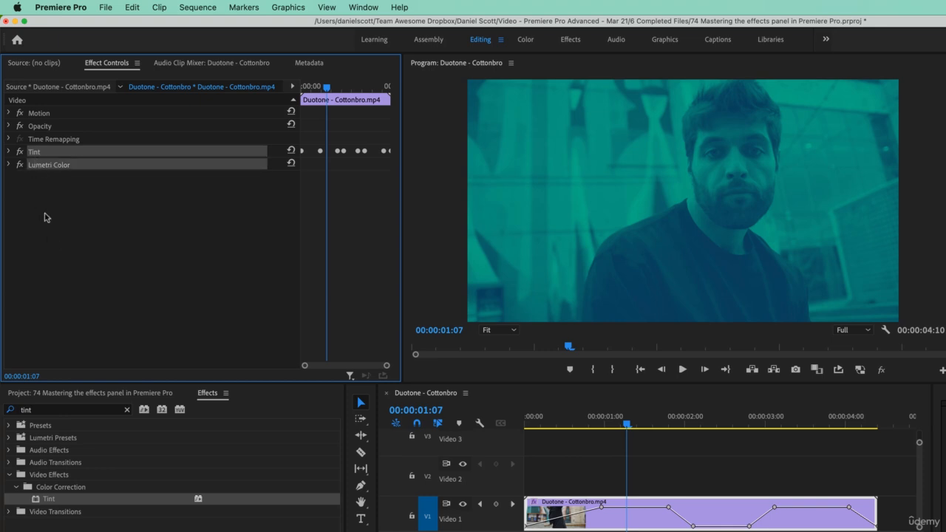
{"action": "right_click", "coordinate": [50, 167]}
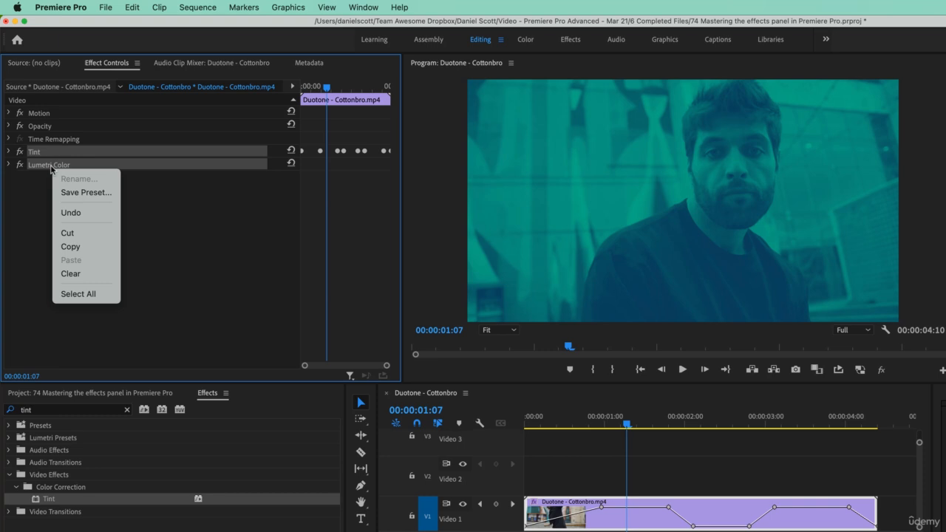
{"action": "left_click", "coordinate": [85, 192]}
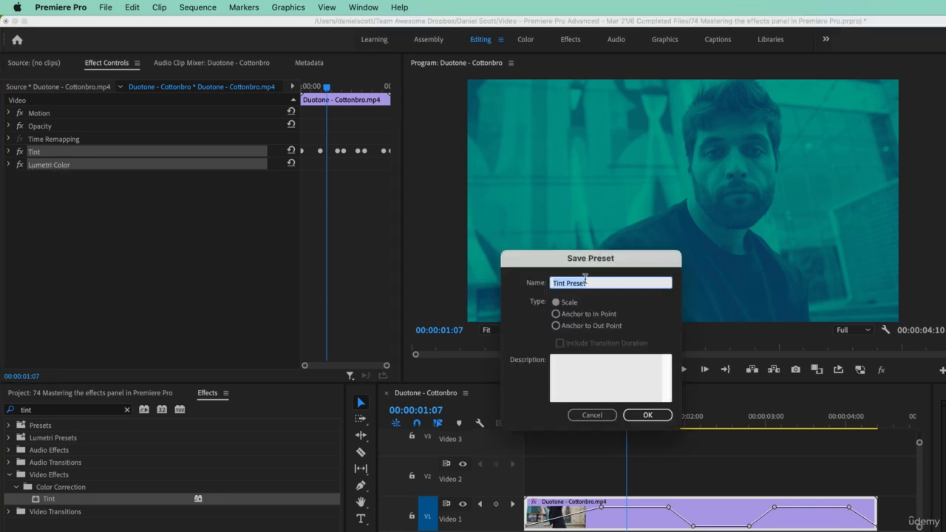
{"action": "type", "text": "Do"}
{"action": "left_click", "coordinate": [648, 415]}
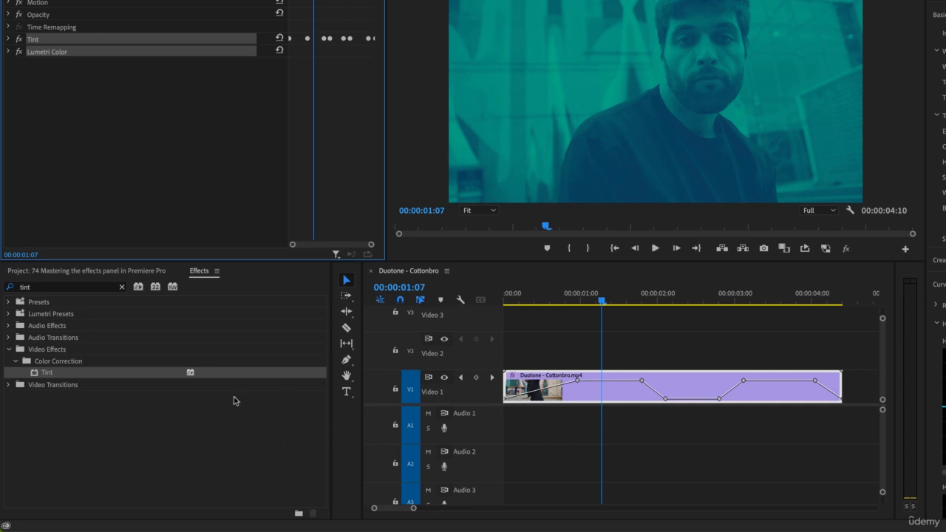
Step: Import Slow Motion 04.mp4 from the Slow Mo folder in Exercise Files and create a new sequence from it
{"action": "left_click", "coordinate": [112, 271]}
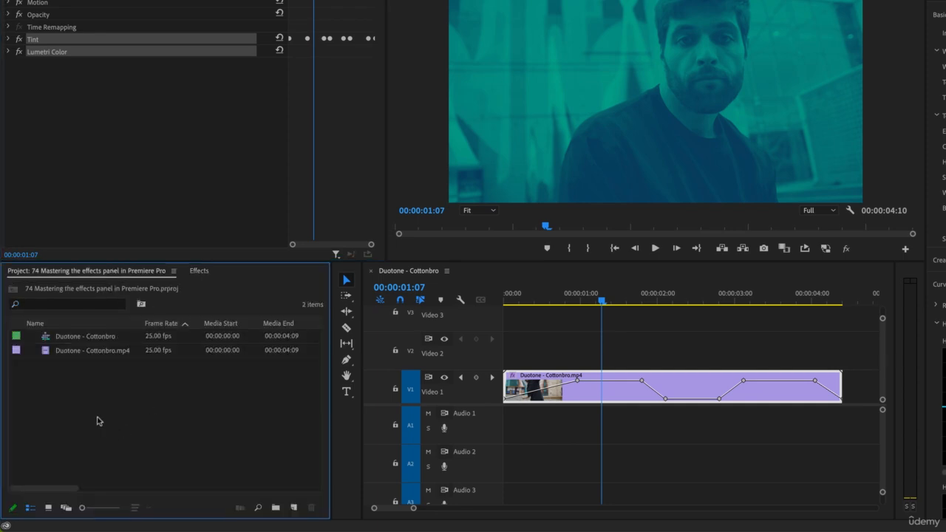
{"action": "double_click", "coordinate": [97, 421]}
{"action": "left_click", "coordinate": [612, 16]}
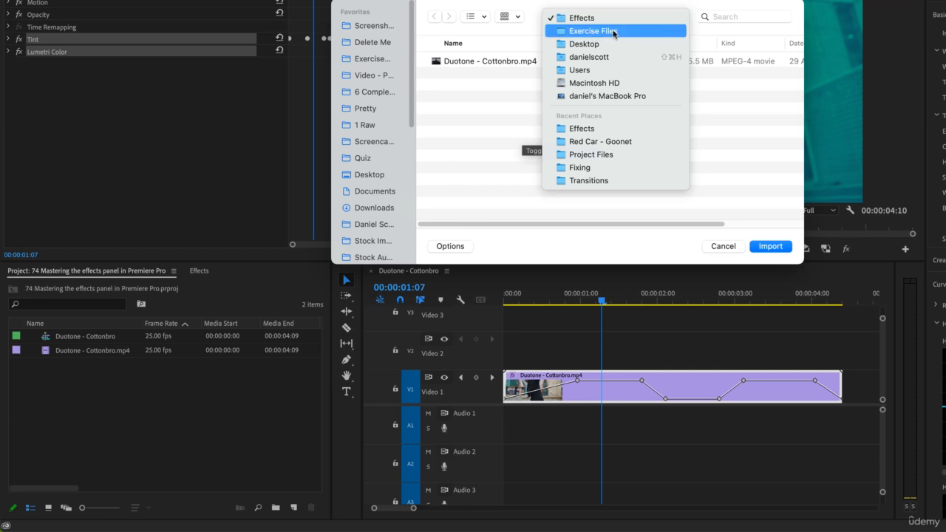
{"action": "left_click", "coordinate": [613, 31]}
{"action": "scroll", "coordinate": [469, 203], "scroll_direction": "down", "scroll_amount": 4}
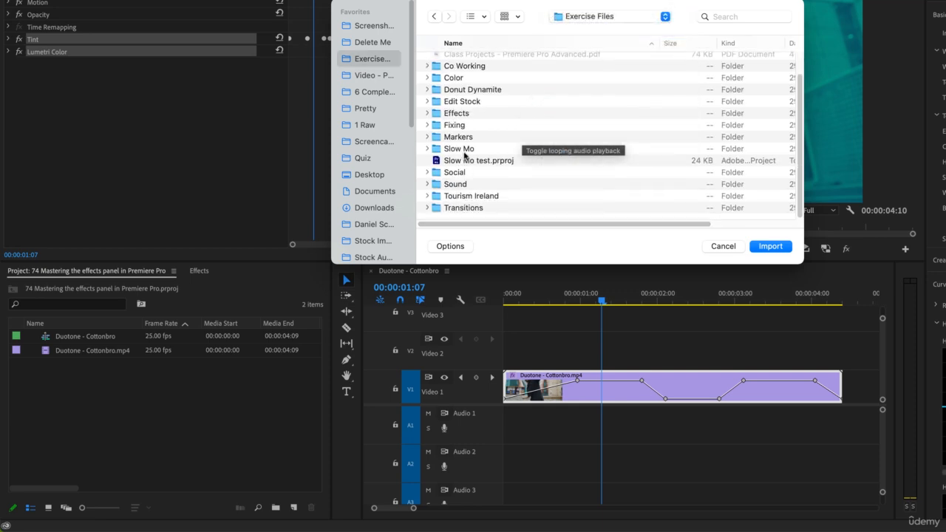
{"action": "double_click", "coordinate": [464, 152]}
{"action": "left_click", "coordinate": [481, 97]}
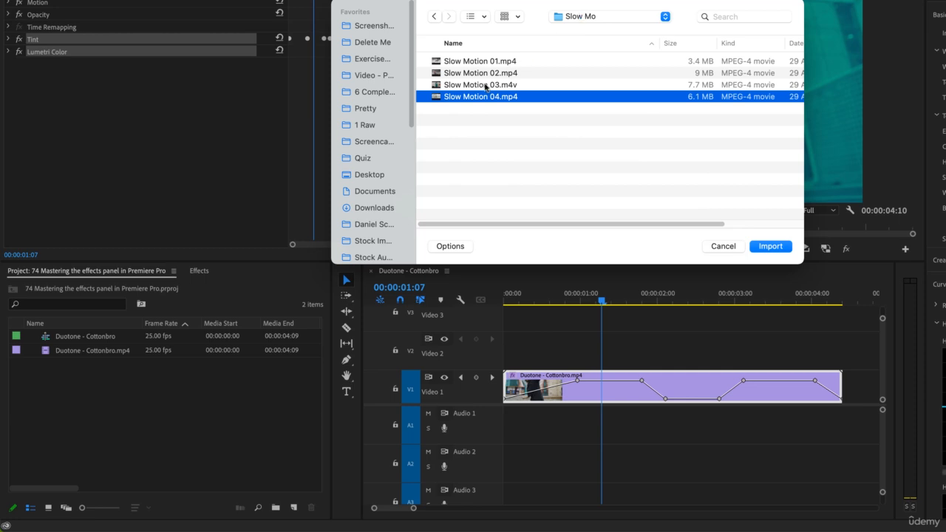
{"action": "left_click", "coordinate": [769, 246]}
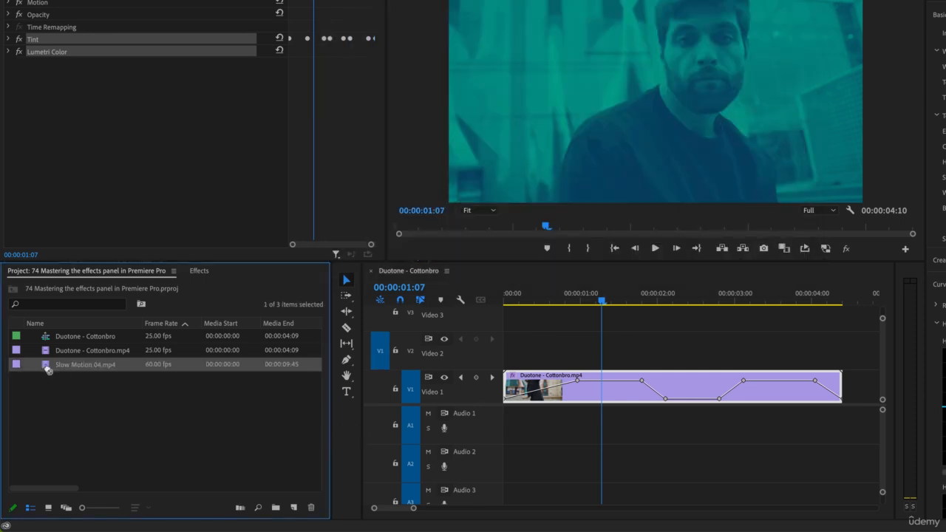
{"action": "left_click_drag", "start_coordinate": [45, 364], "coordinate": [296, 509]}
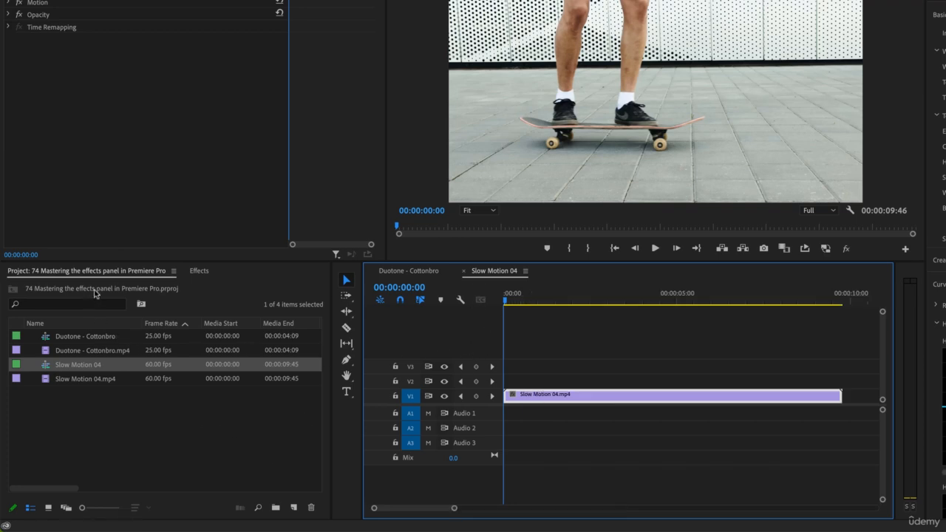
Step: Clear the effects search and apply the second saved Duotone preset to the Slow Motion 04.mp4 clip in the timeline
{"action": "left_click", "coordinate": [193, 272]}
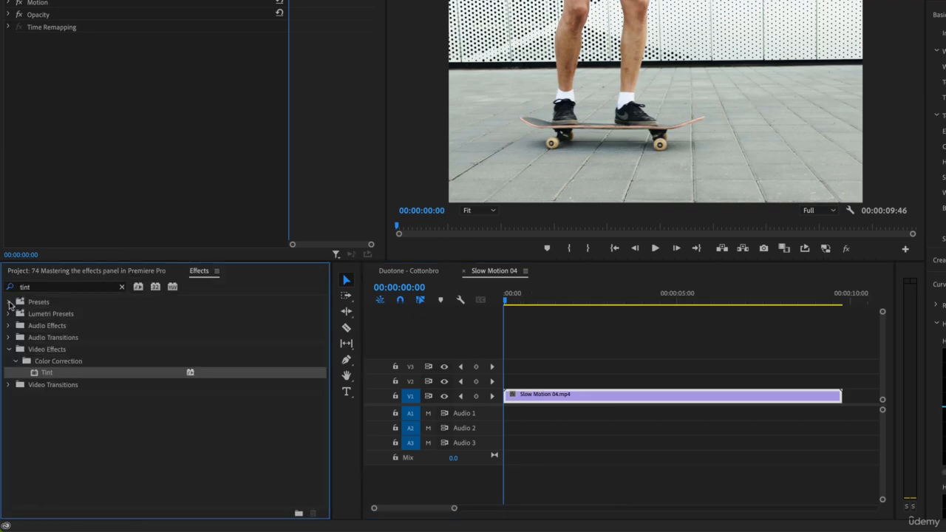
{"action": "left_click", "coordinate": [122, 289]}
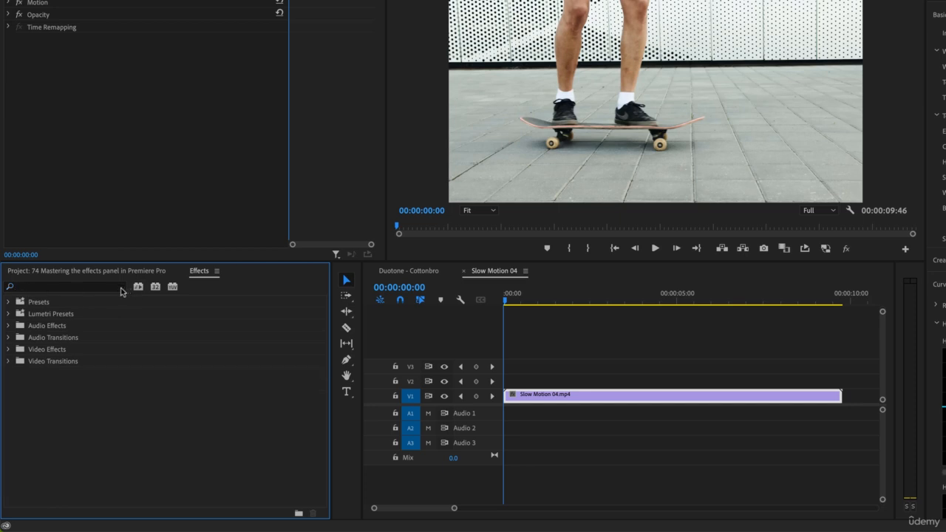
{"action": "left_click", "coordinate": [9, 304]}
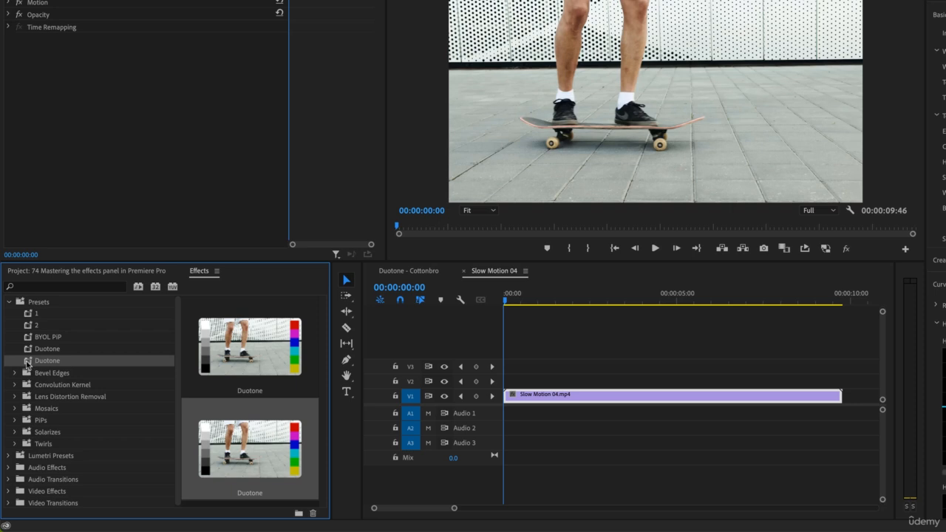
{"action": "left_click_drag", "start_coordinate": [27, 364], "coordinate": [565, 398]}
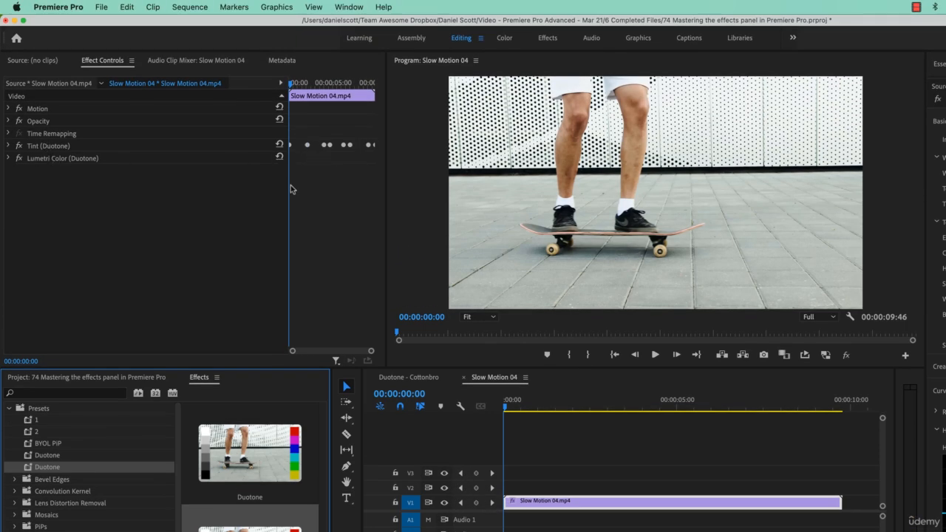
Step: Play the Slow Motion 04 sequence to 00:00:07:21 to check the Duotone preset, and collapse the Presets folder
{"action": "key", "text": "space"}
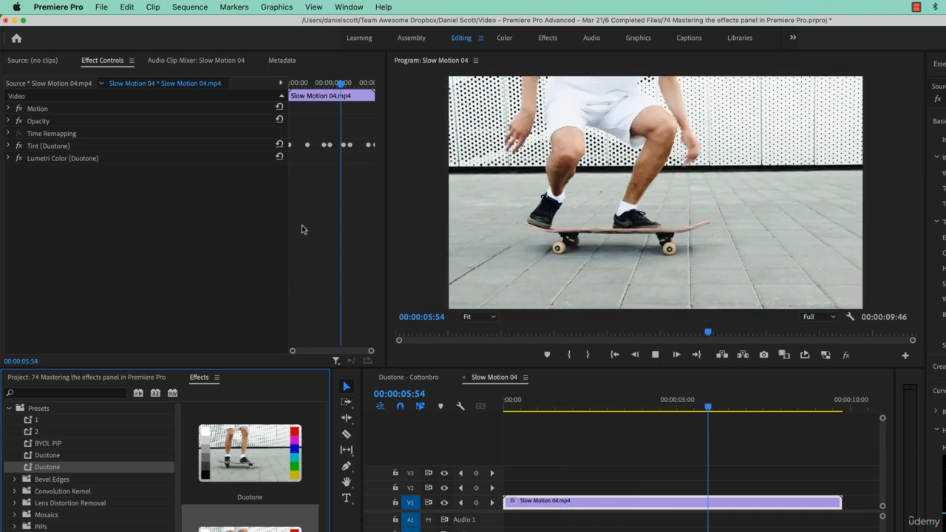
{"action": "key", "text": "space"}
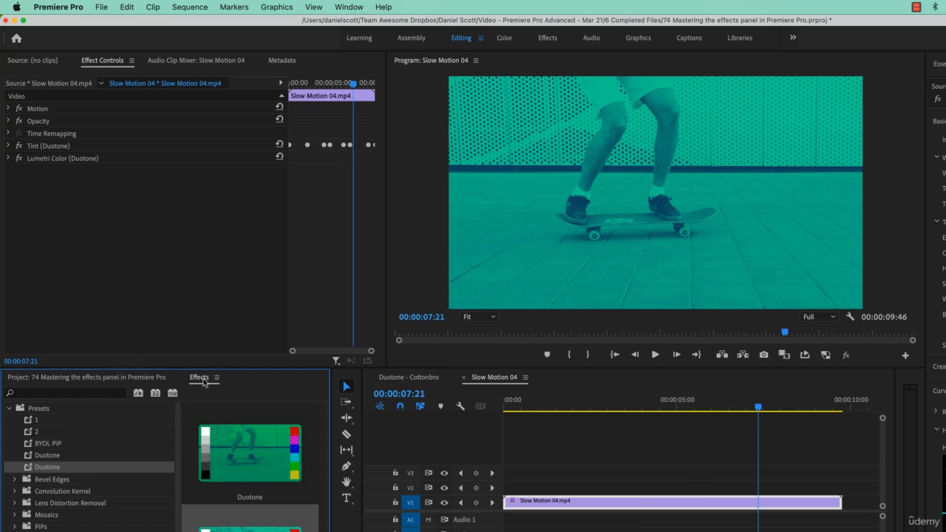
{"action": "left_click", "coordinate": [8, 409]}
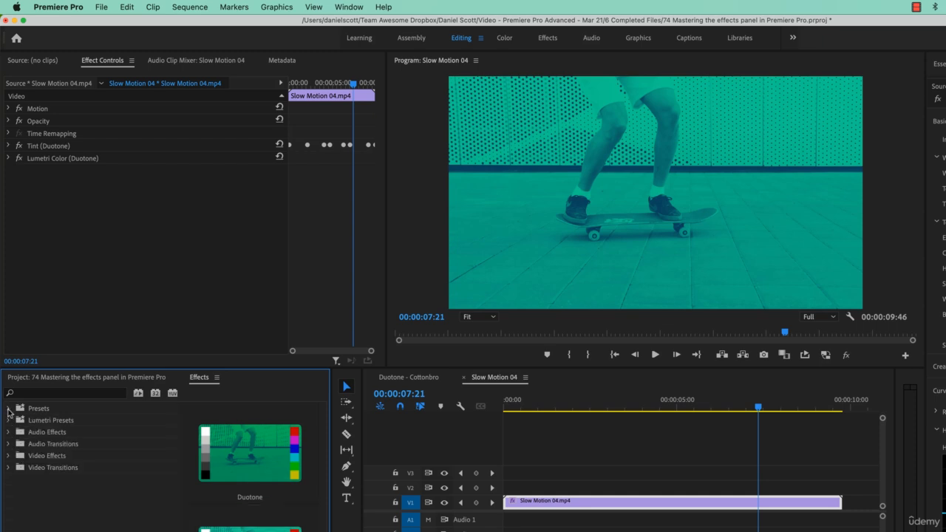